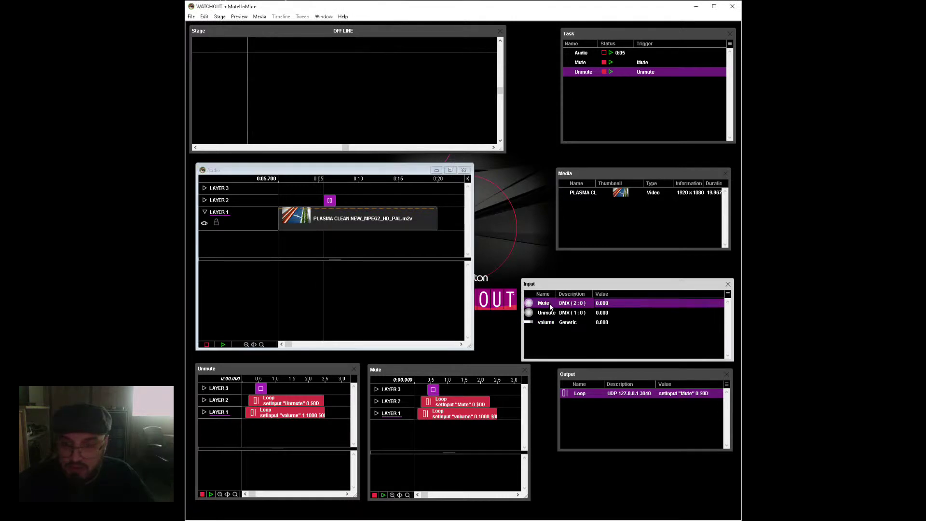
click(549, 313)
click(549, 304)
click(548, 314)
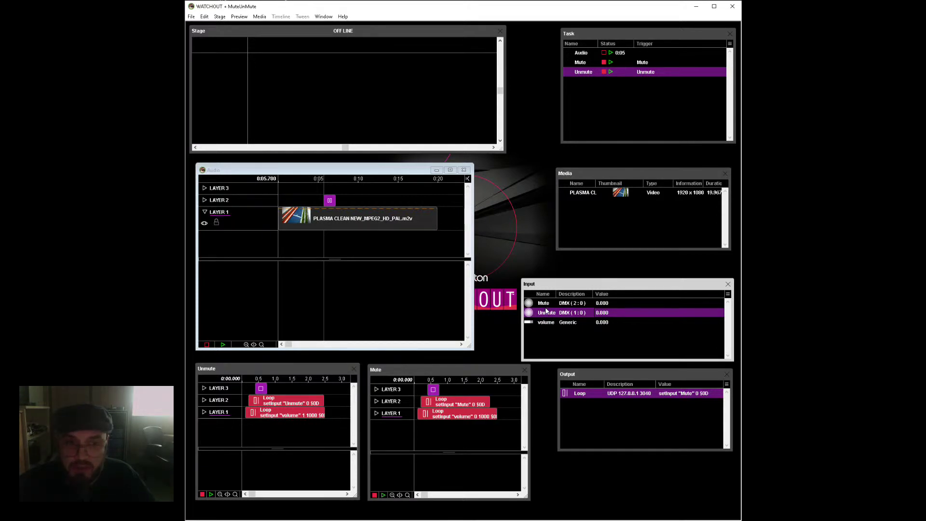
click(548, 304)
click(548, 314)
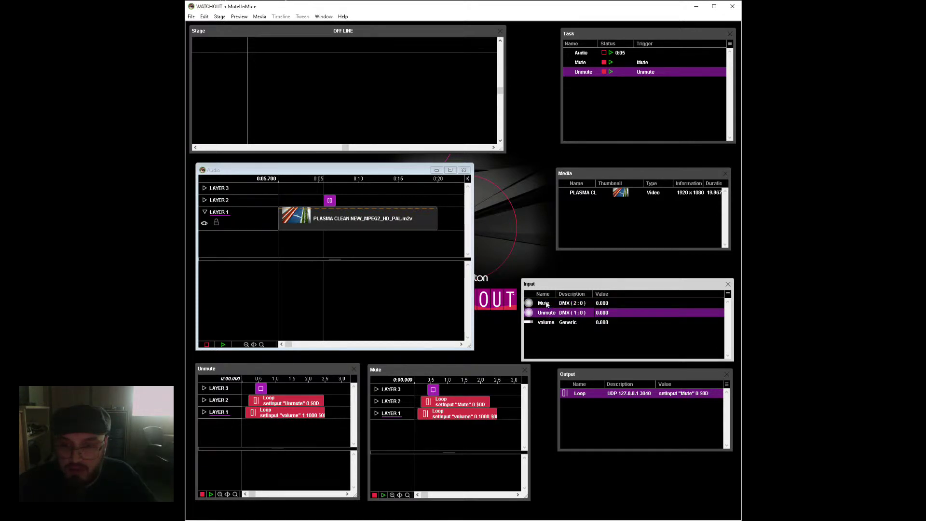
click(547, 304)
click(547, 314)
click(547, 304)
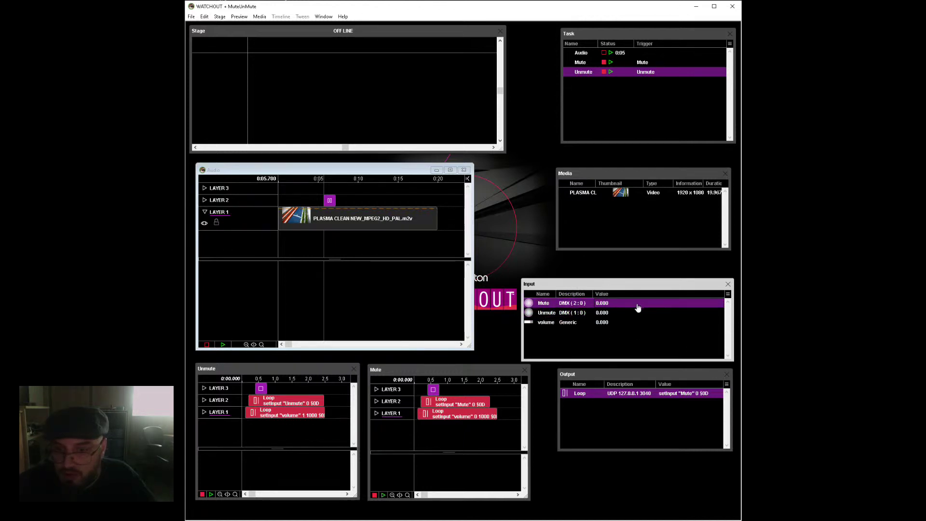
Check the channel, resolution and universe settings of the Mute and Unmute DMX inputs.
double_click(541, 303)
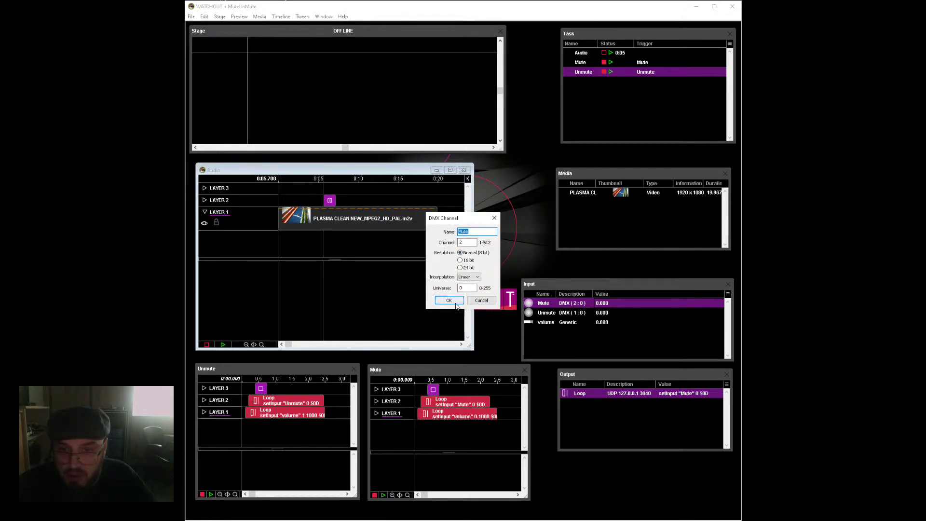
key(Tab)
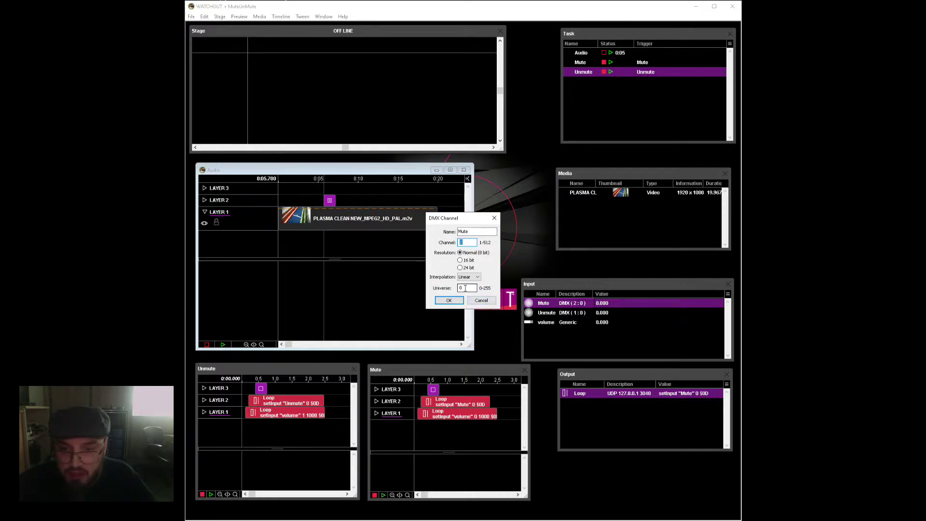
click(467, 244)
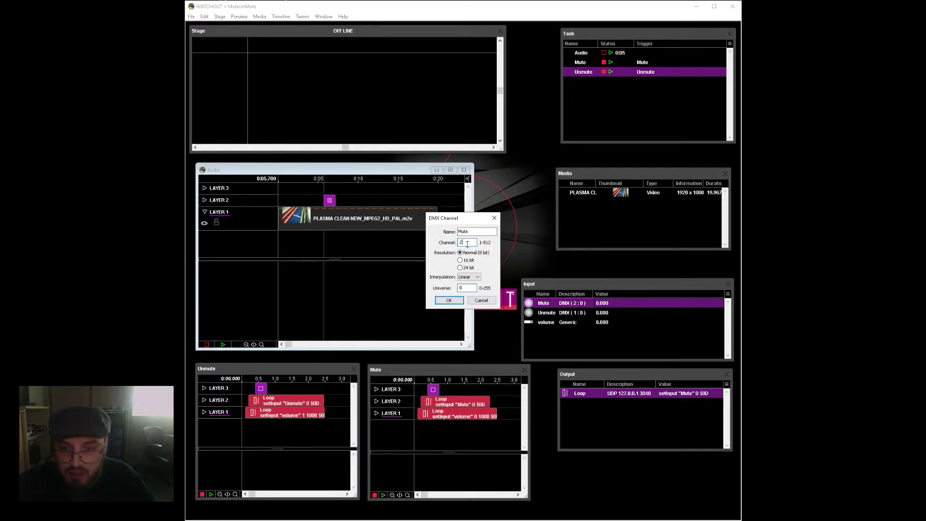
click(481, 299)
click(541, 313)
double_click(541, 313)
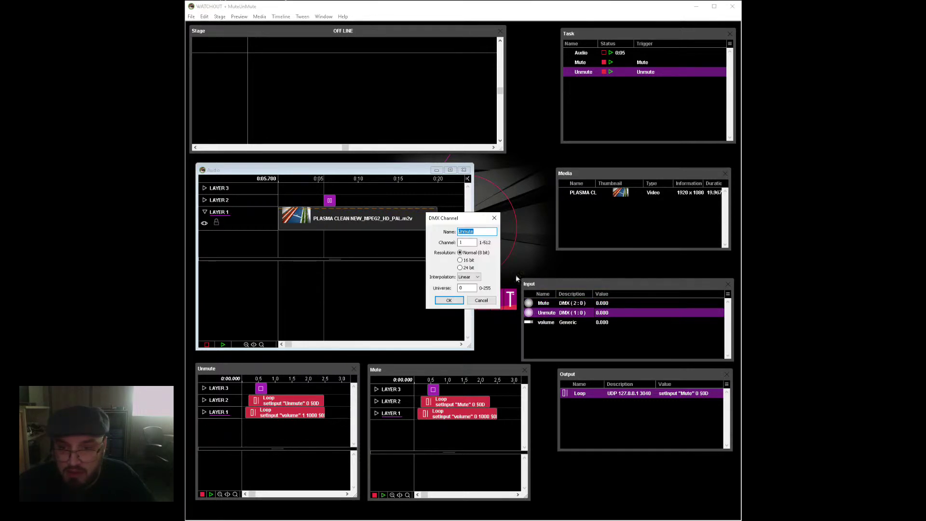
double_click(465, 242)
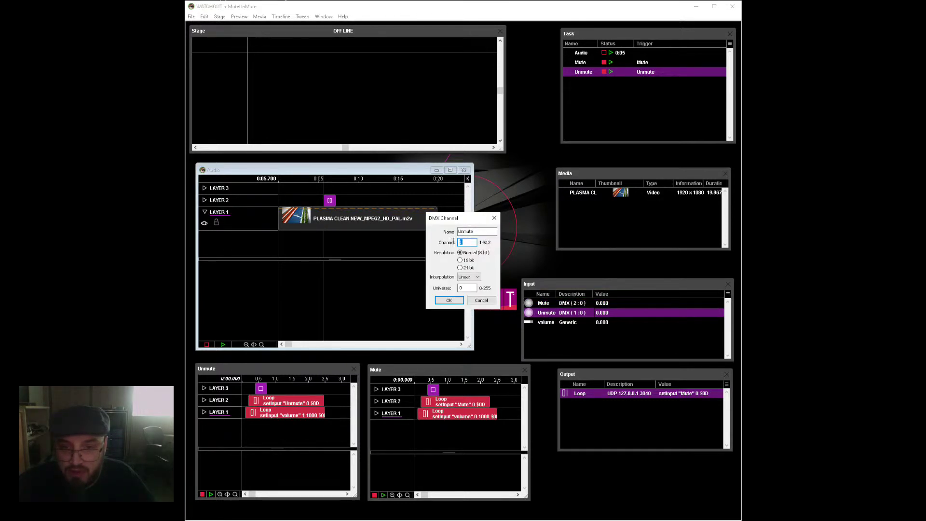
click(448, 300)
Check the name and limit settings of the volume generic input.
double_click(543, 323)
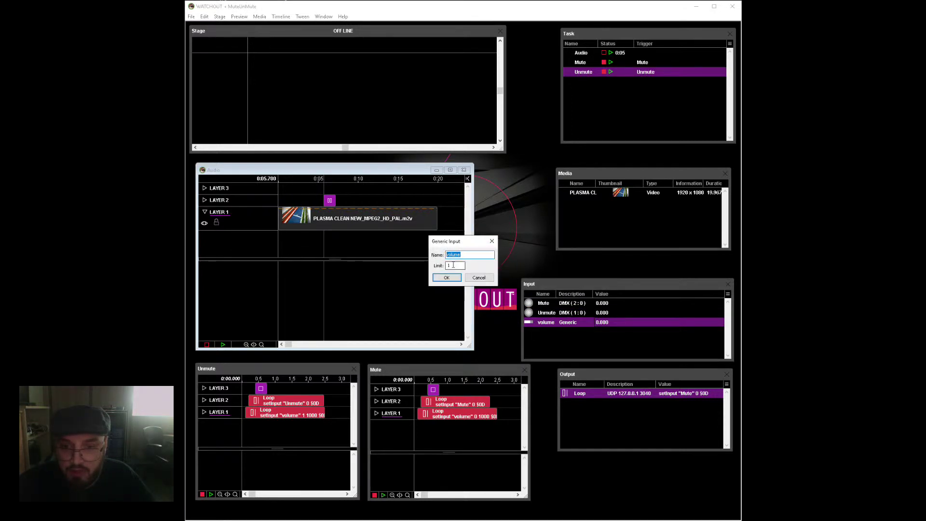
key(Tab)
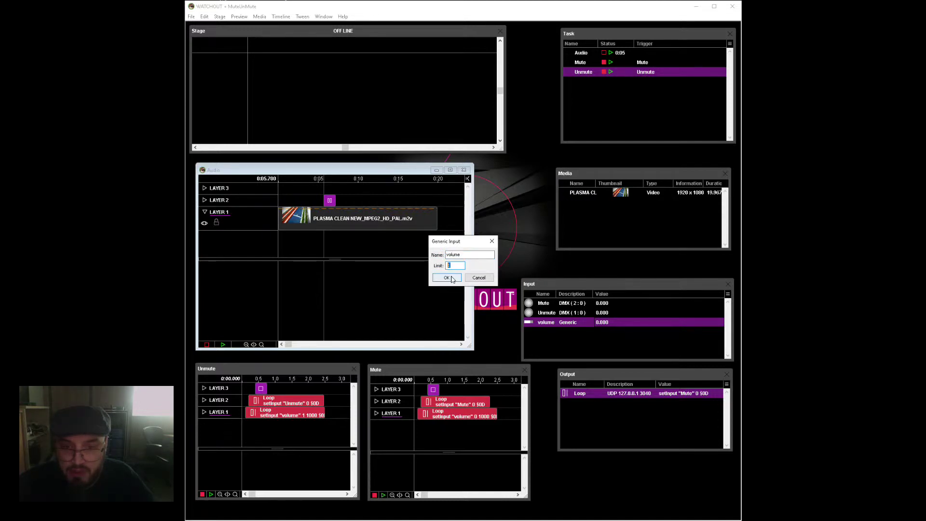
click(446, 278)
Examine the formula governing the opacity tween of the PLASMA CLEAN video cue in the Audio timeline.
click(337, 228)
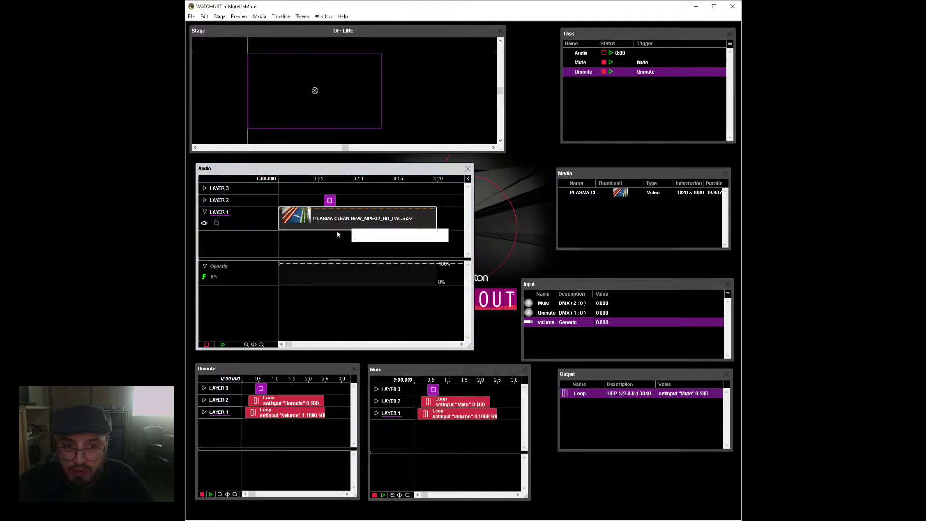
click(204, 277)
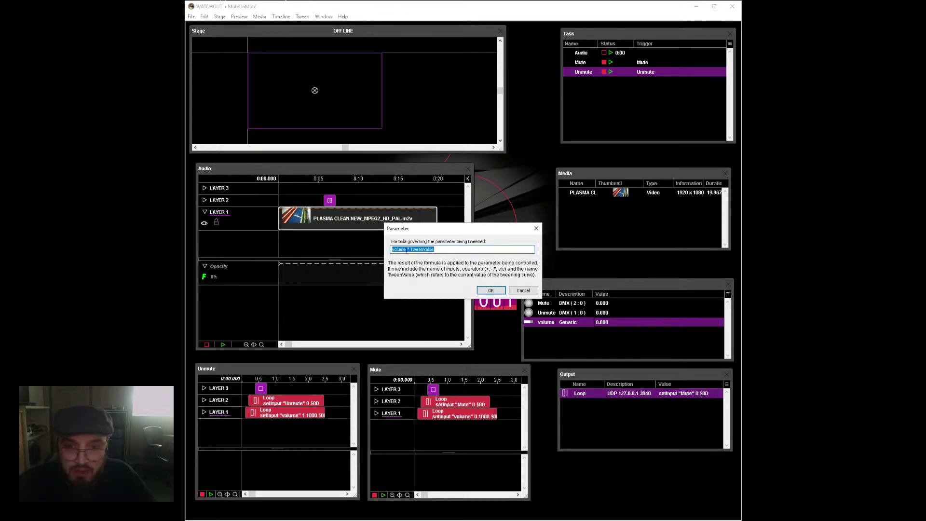
click(459, 250)
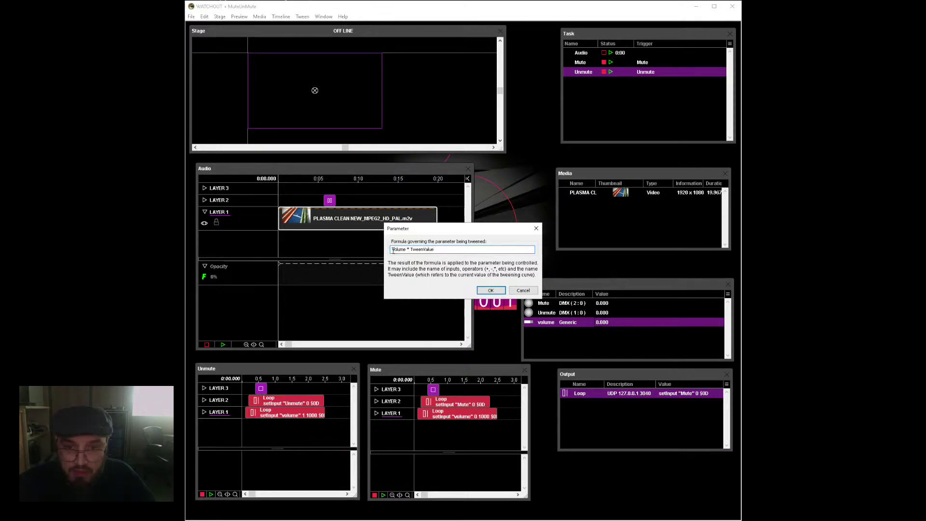
drag(392, 250, 424, 250)
click(422, 250)
double_click(423, 250)
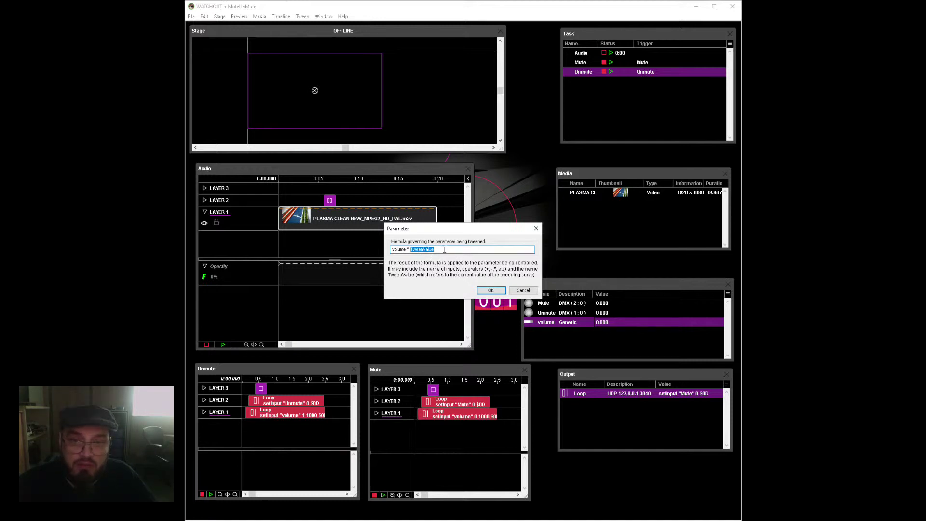
click(463, 251)
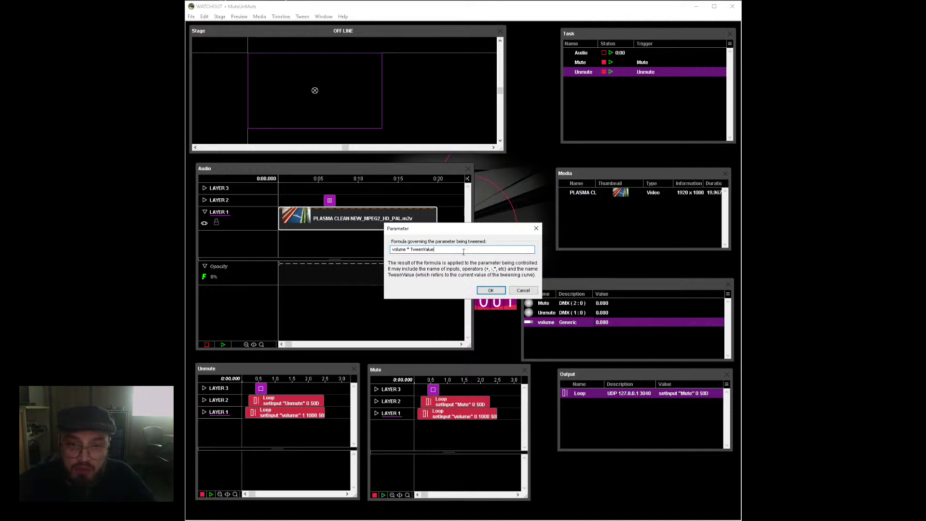
double_click(400, 249)
click(494, 290)
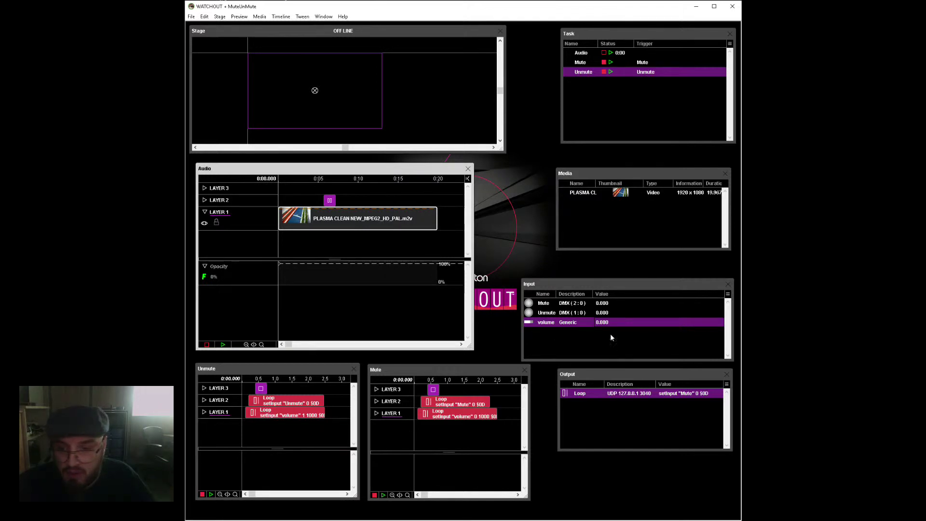
Check the network address, IP port number and protocol of the Loop string output.
double_click(580, 393)
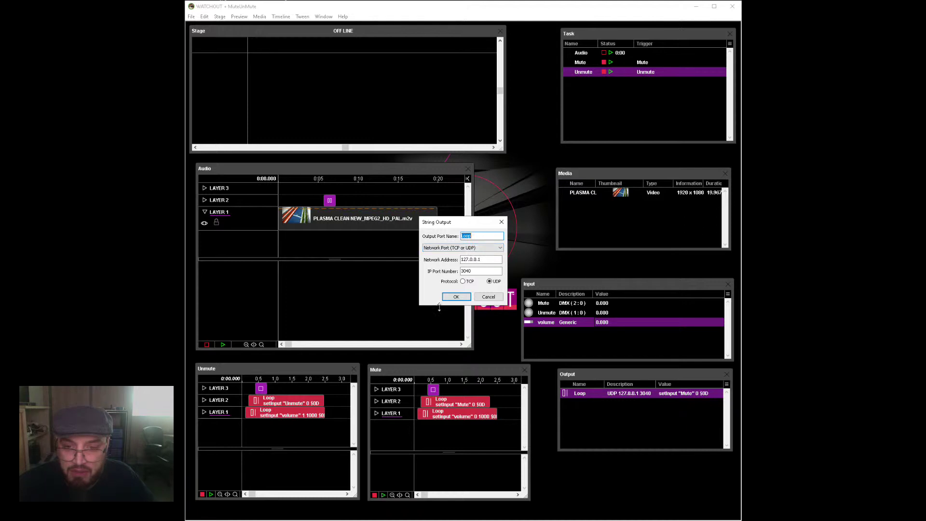
drag(484, 259, 448, 260)
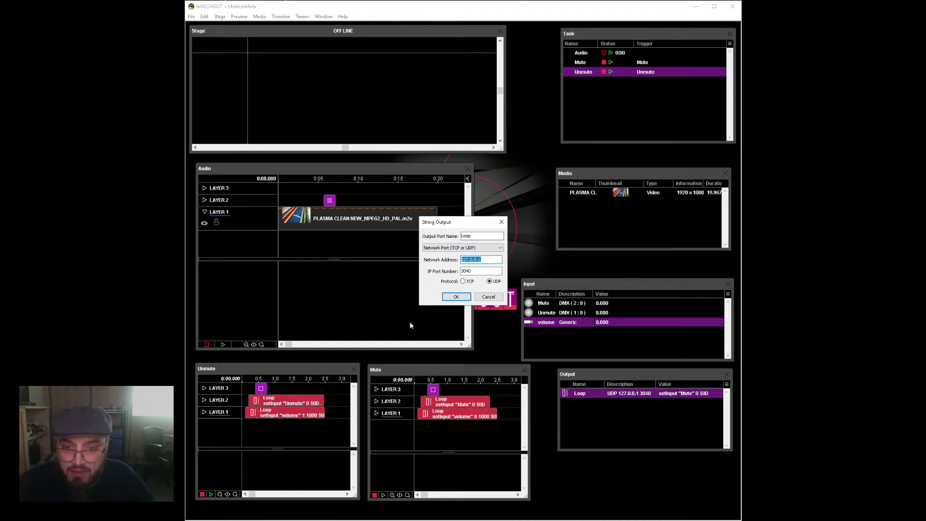
key(Tab)
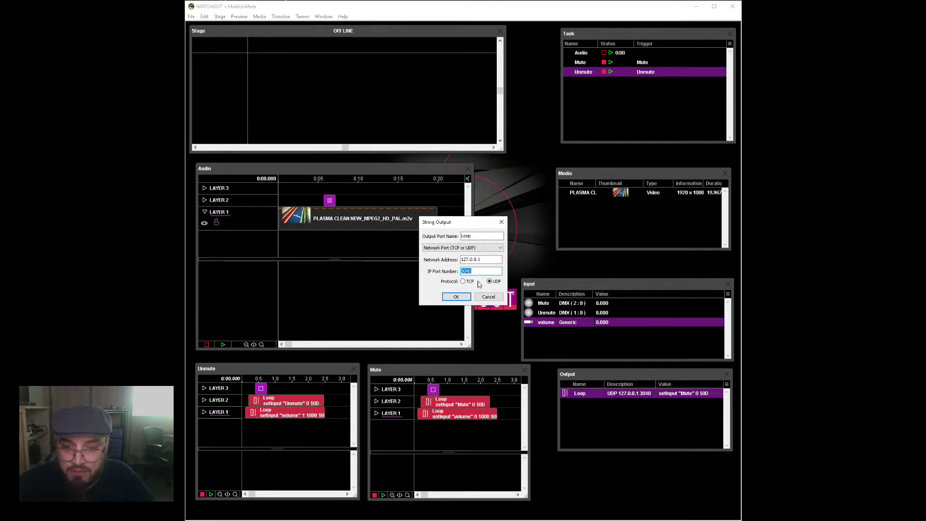
click(464, 297)
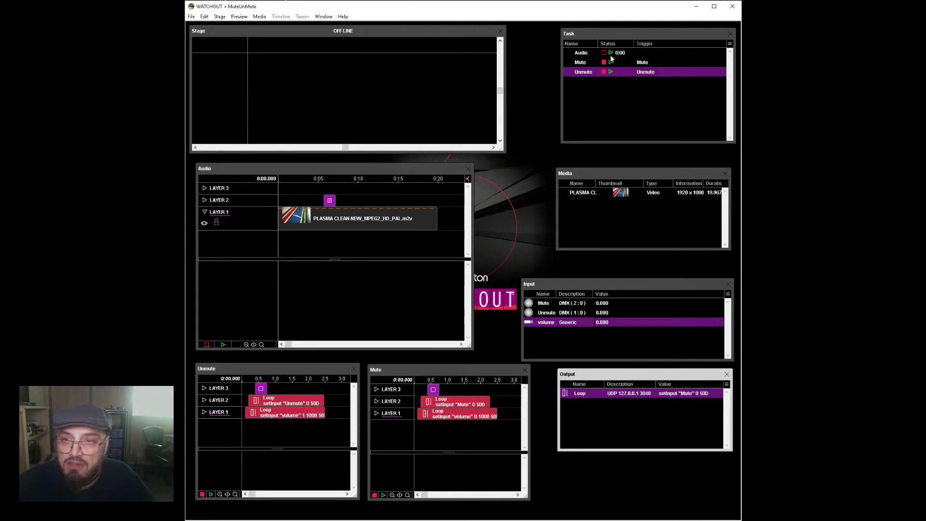
Look over the Audio, Mute and Unmute auxiliary timelines in the task list.
click(588, 54)
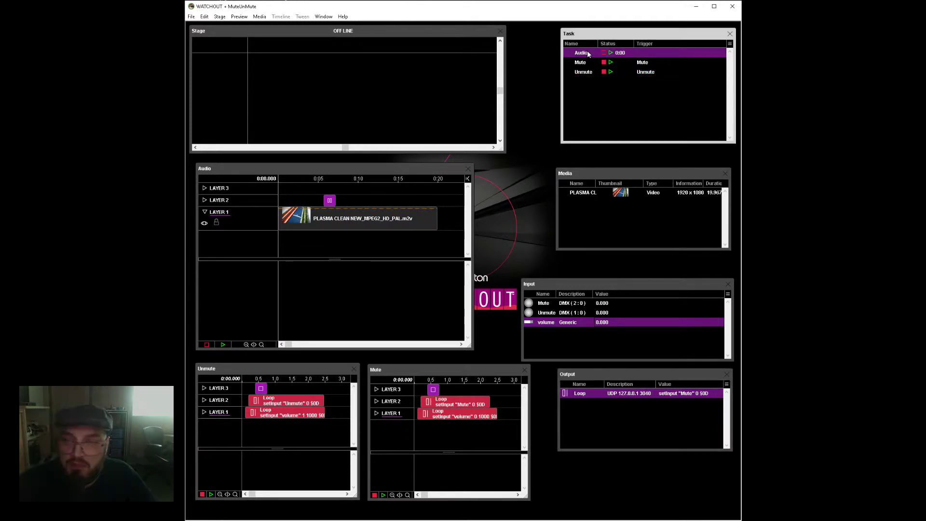
click(289, 170)
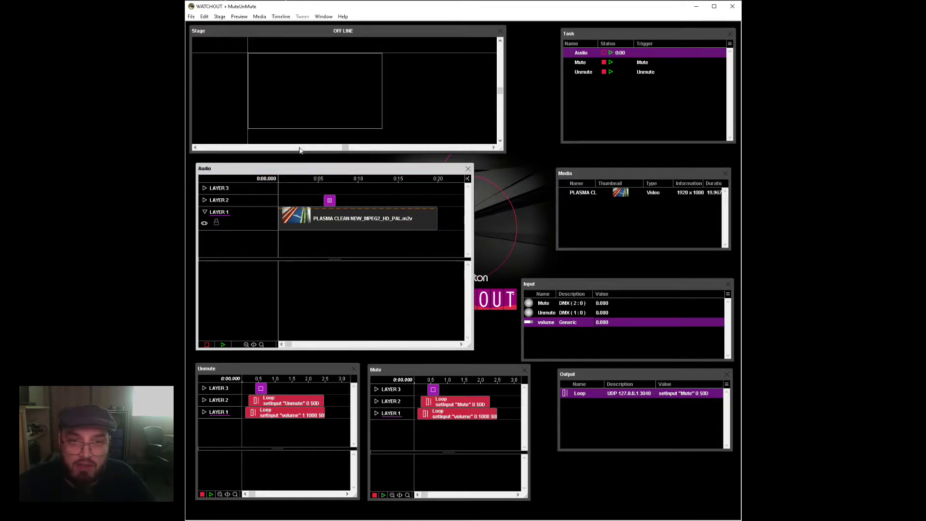
click(600, 31)
click(581, 63)
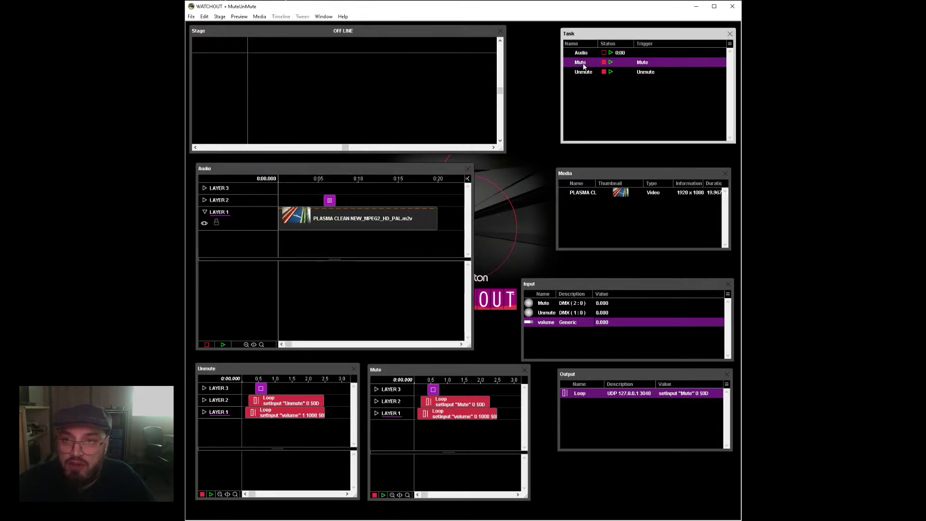
click(582, 72)
click(583, 62)
click(583, 73)
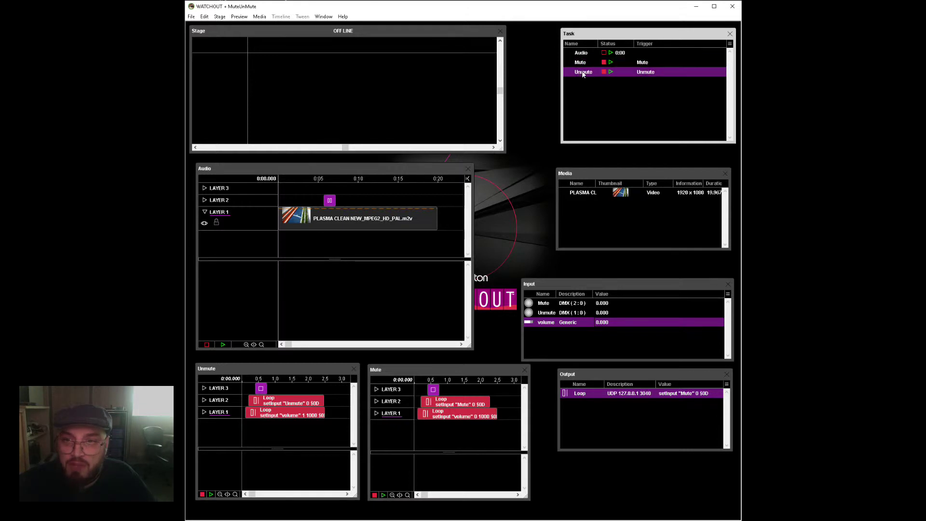
click(582, 63)
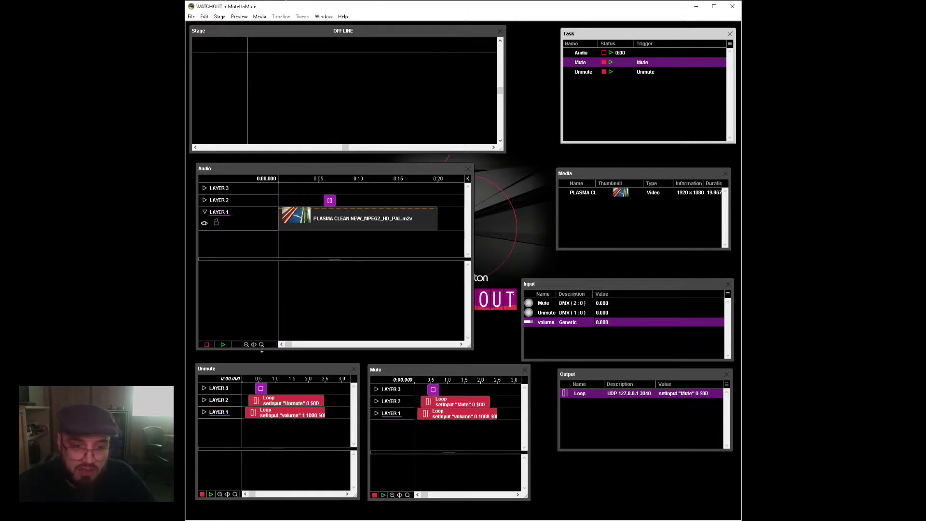
Compare the trigger expressions of the Mute and Unmute tasks with the DMX inputs of the same names.
click(392, 374)
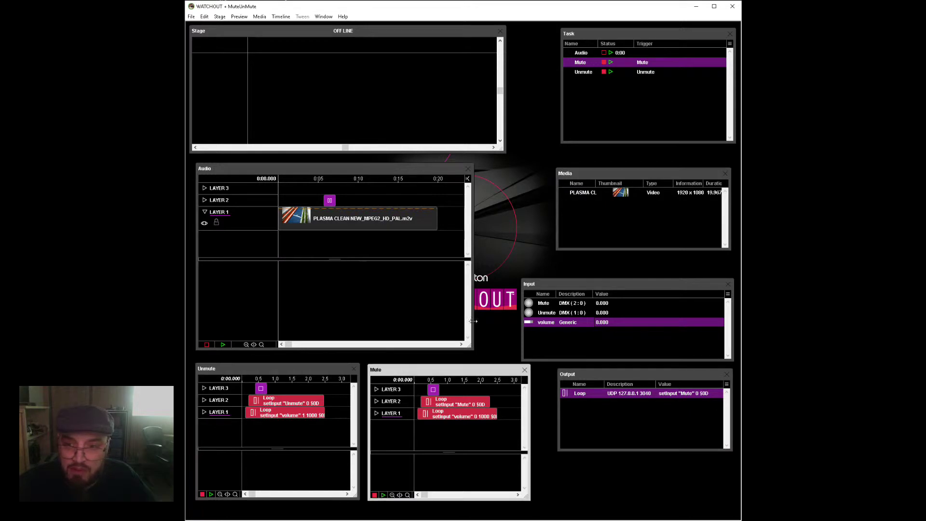
click(548, 306)
click(548, 314)
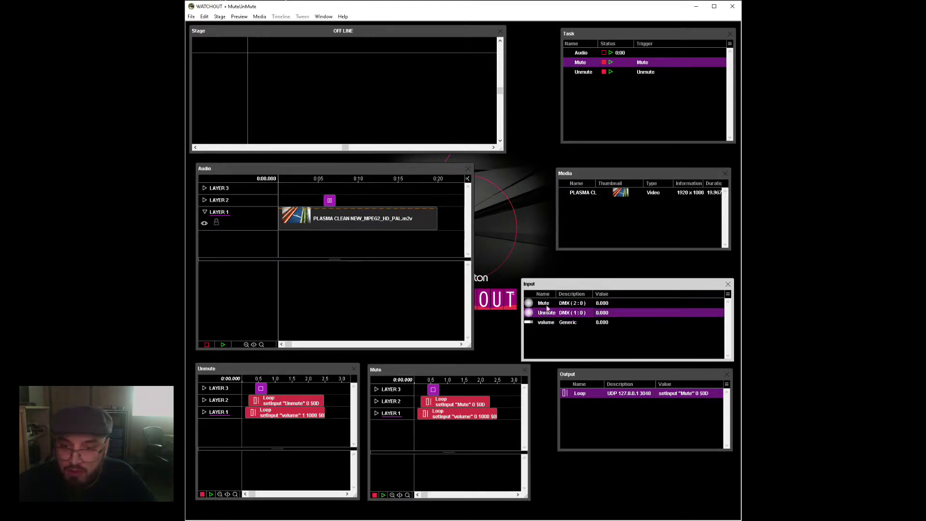
click(452, 374)
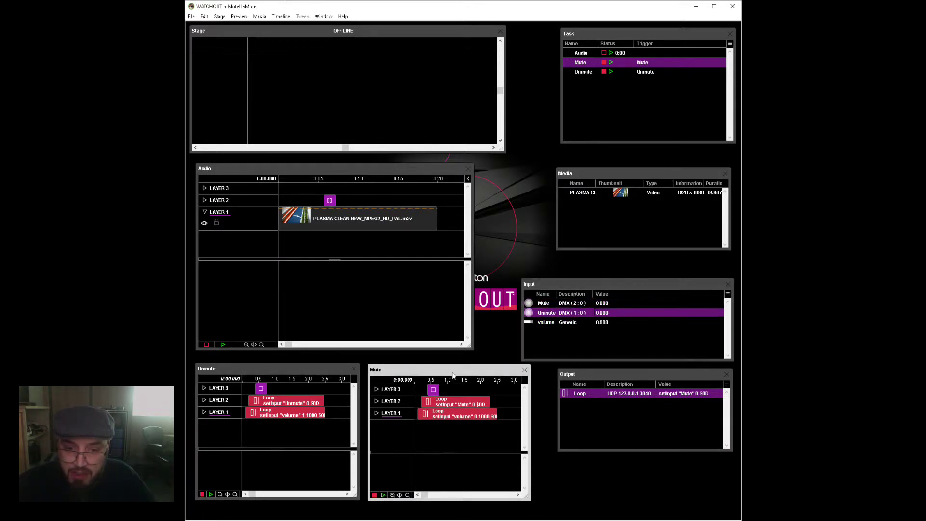
click(540, 303)
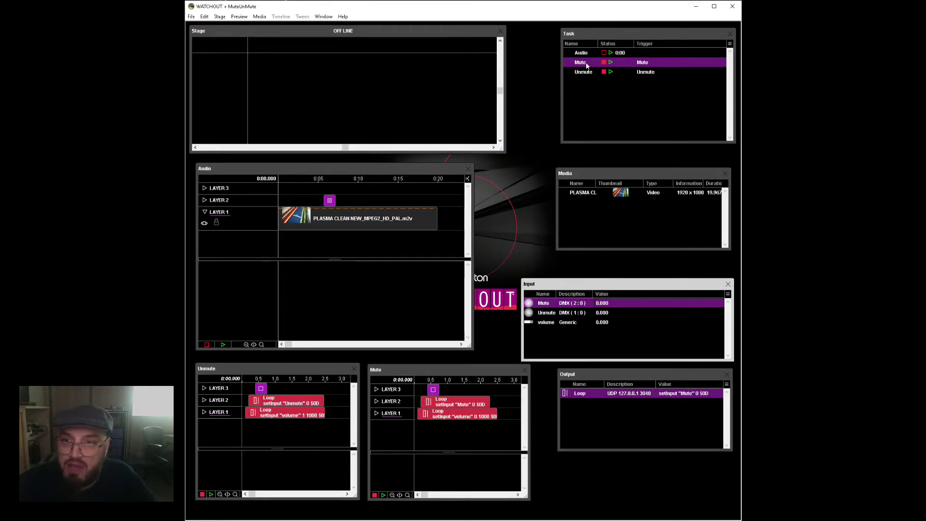
click(645, 72)
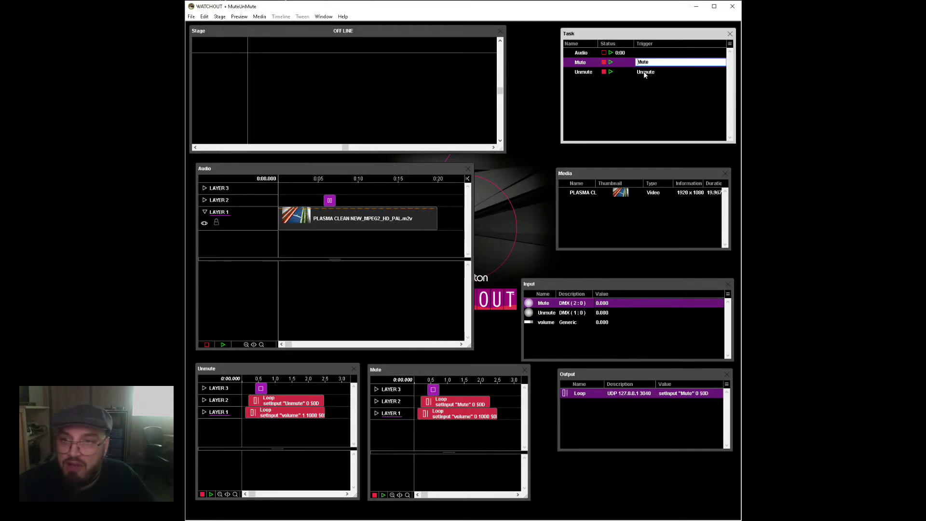
click(645, 72)
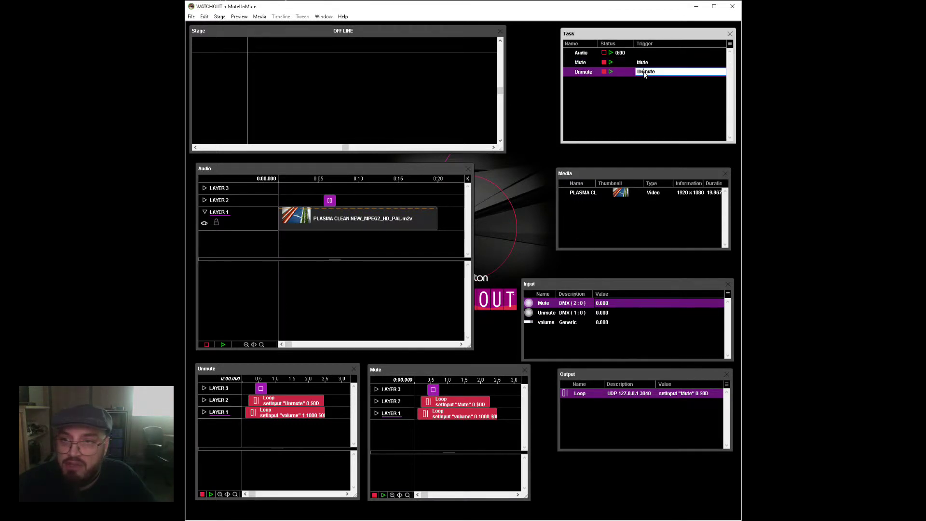
click(547, 305)
key(Down)
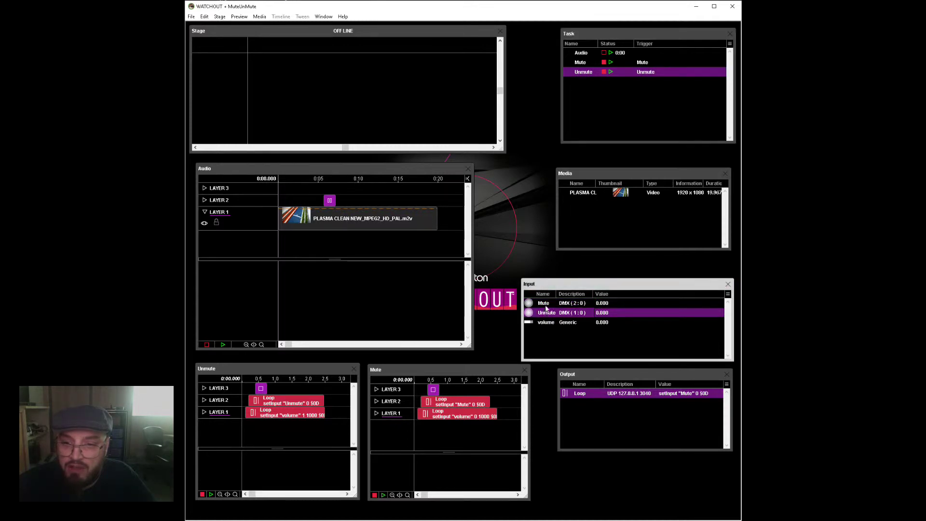
key(Up)
key(Down)
click(546, 305)
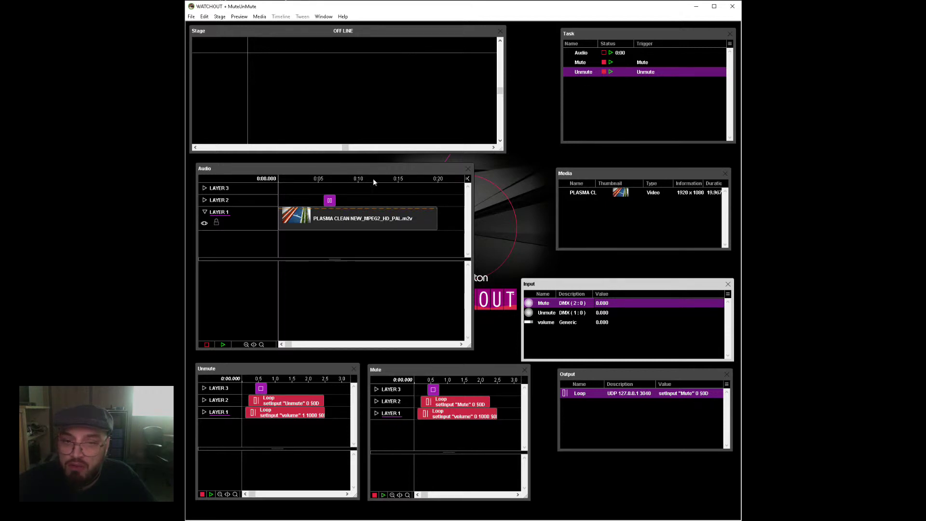
Place the Mute timeline's time position near its start, at about 0.05 s, and select the volume input.
click(415, 381)
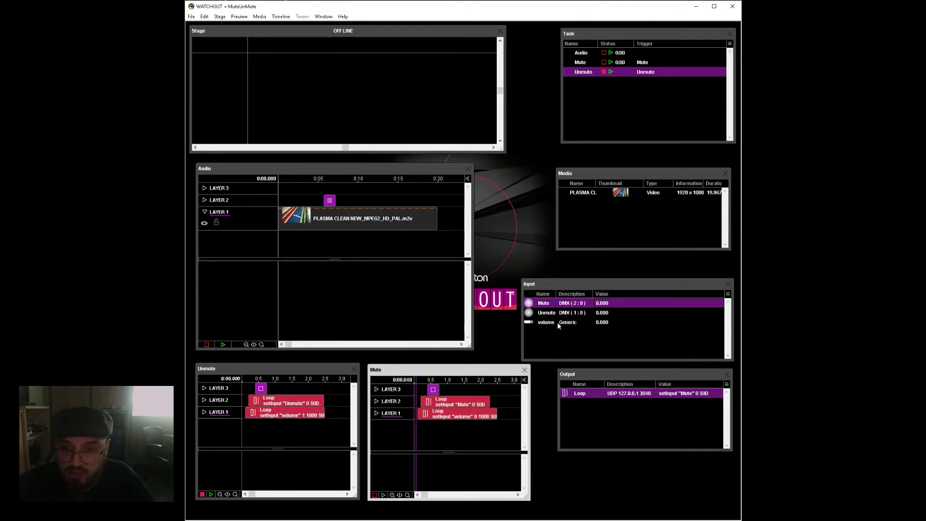
click(573, 324)
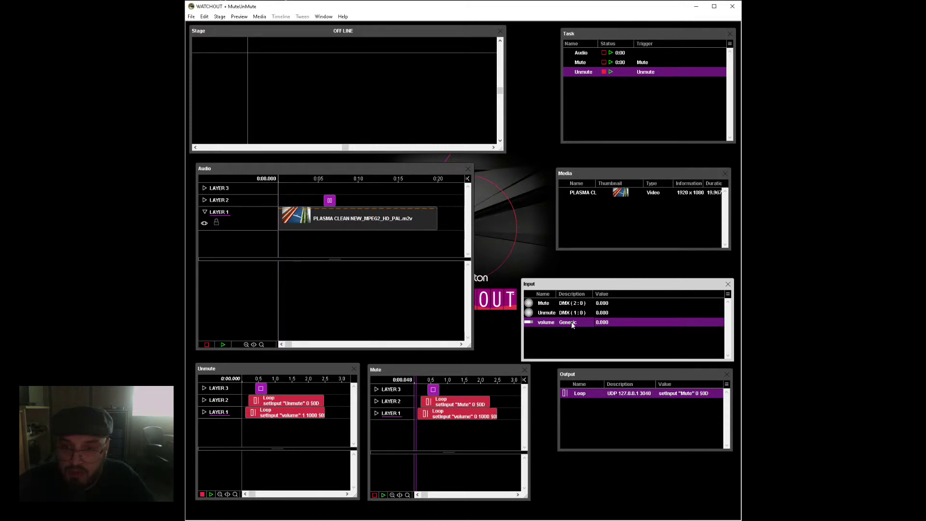
Compare the generic volume input with the Loop output and the Mute timeline's volume string cue.
click(585, 341)
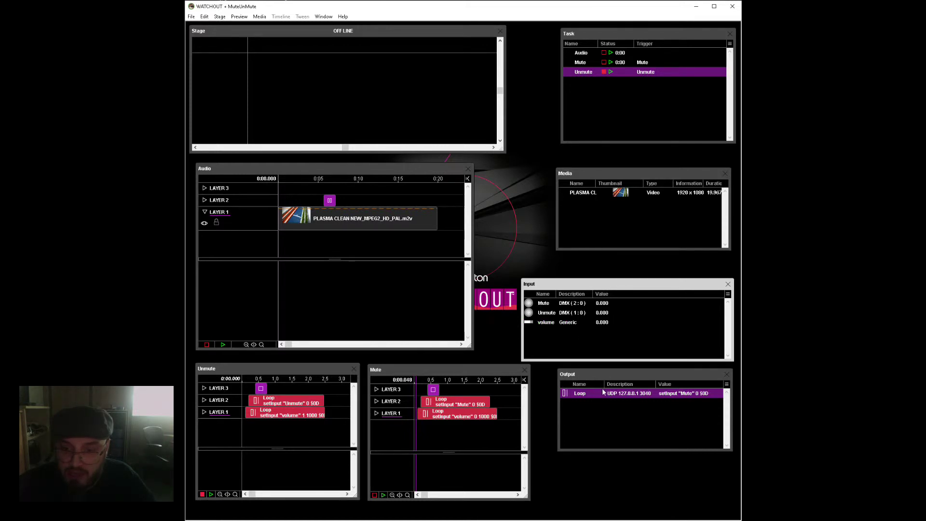
click(603, 392)
click(568, 323)
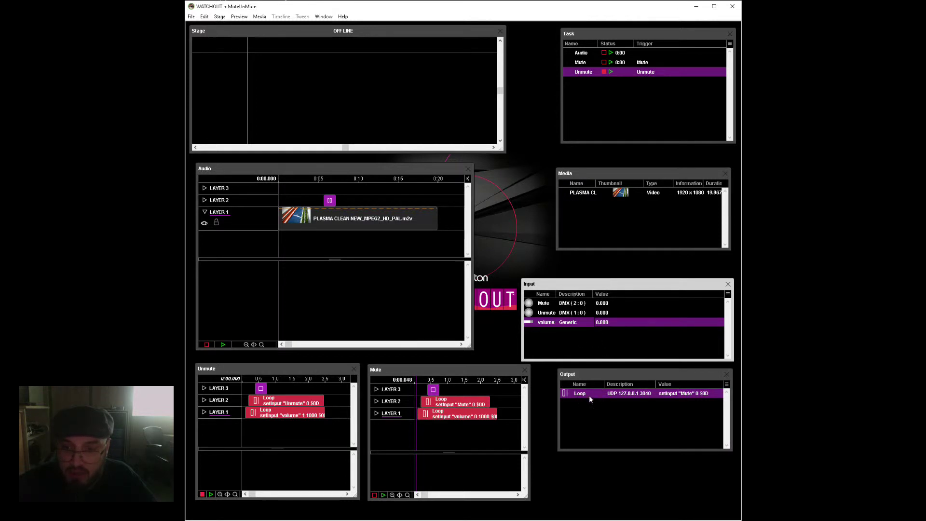
click(451, 415)
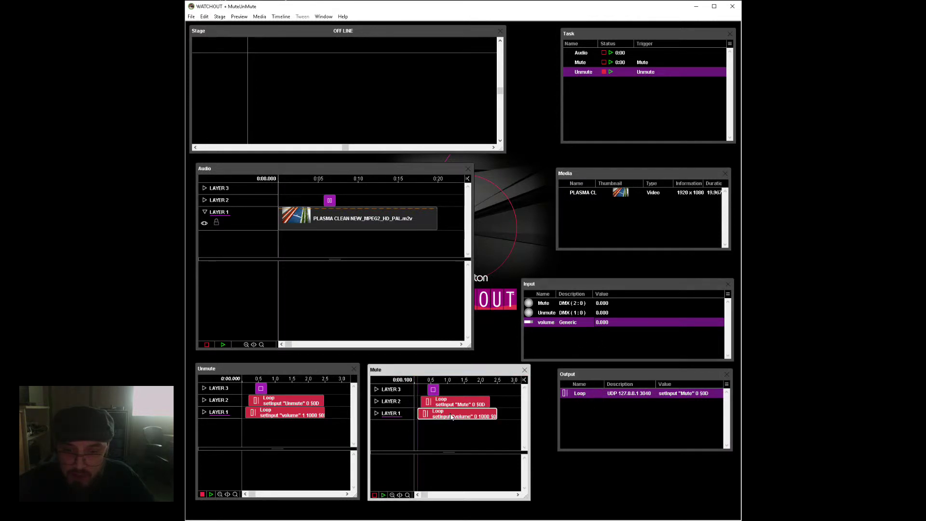
click(586, 392)
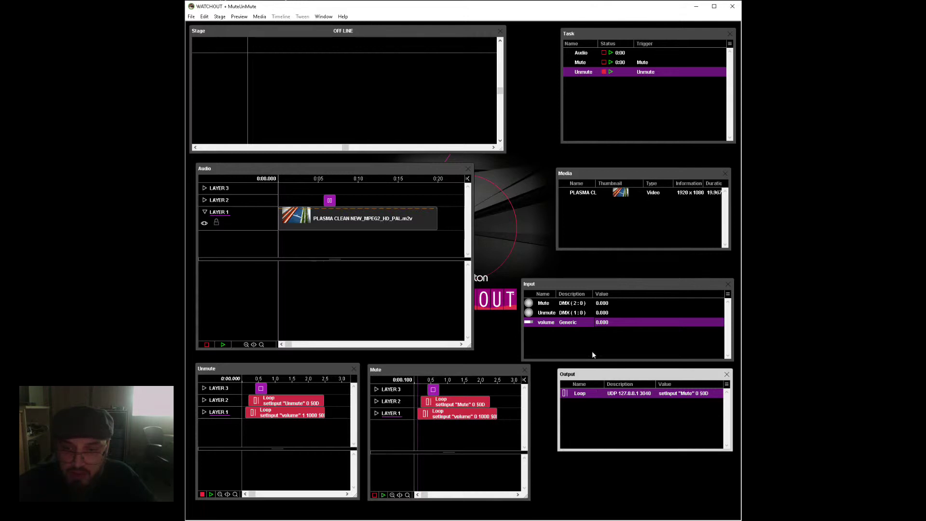
click(580, 322)
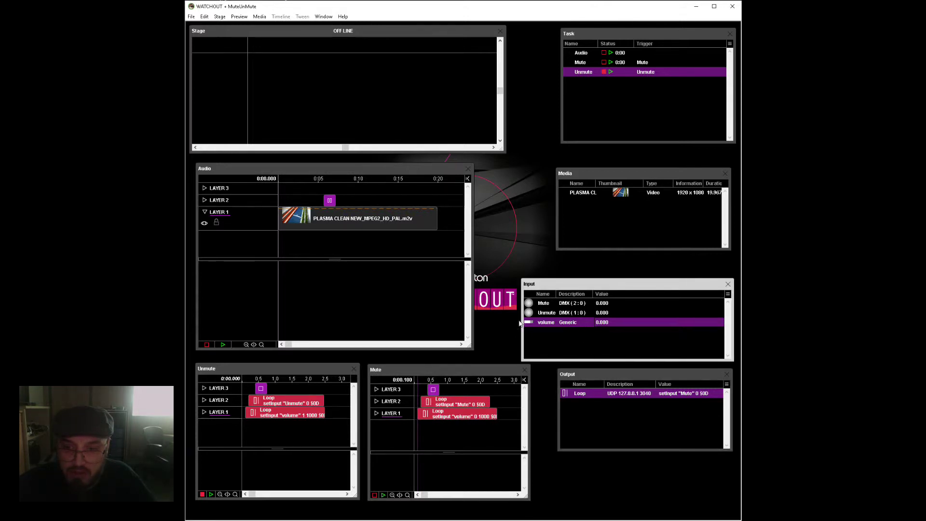
Check the formula governing the opacity tween of the PLASMA CLEAN video cue on the Audio timeline.
click(354, 221)
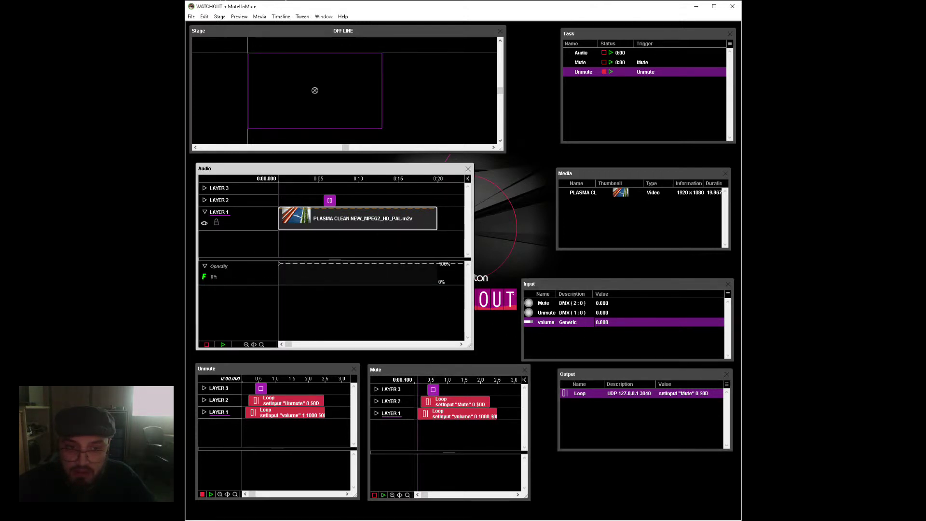
click(205, 276)
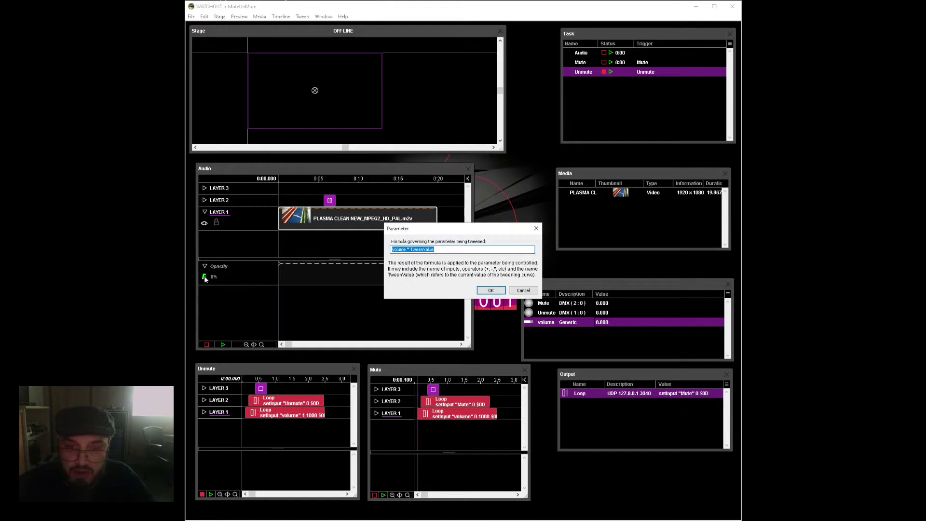
click(524, 293)
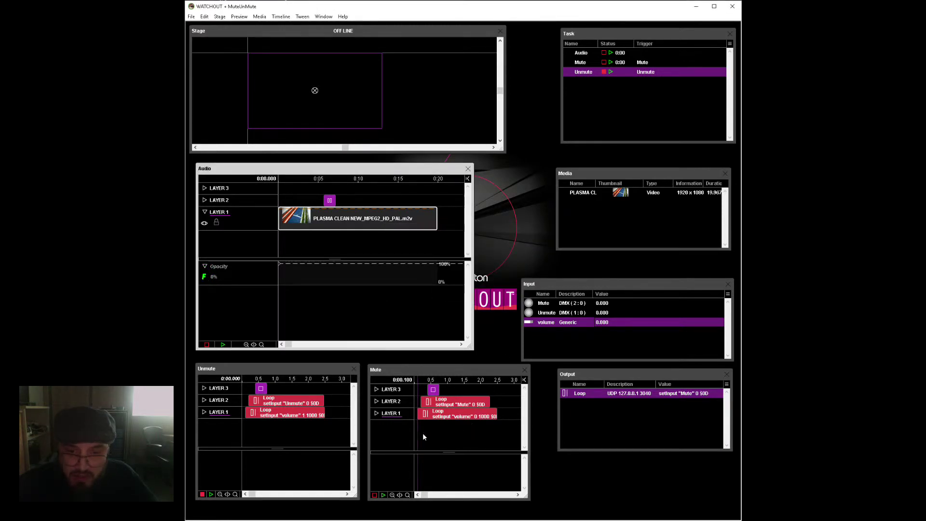
Examine the input name, target value and fade time in the Mute timeline's volume string cue.
click(399, 389)
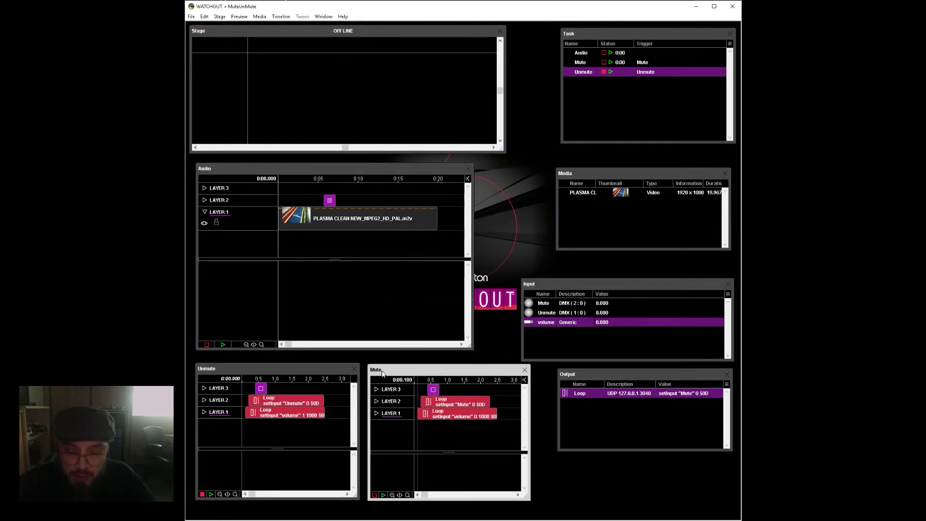
double_click(433, 413)
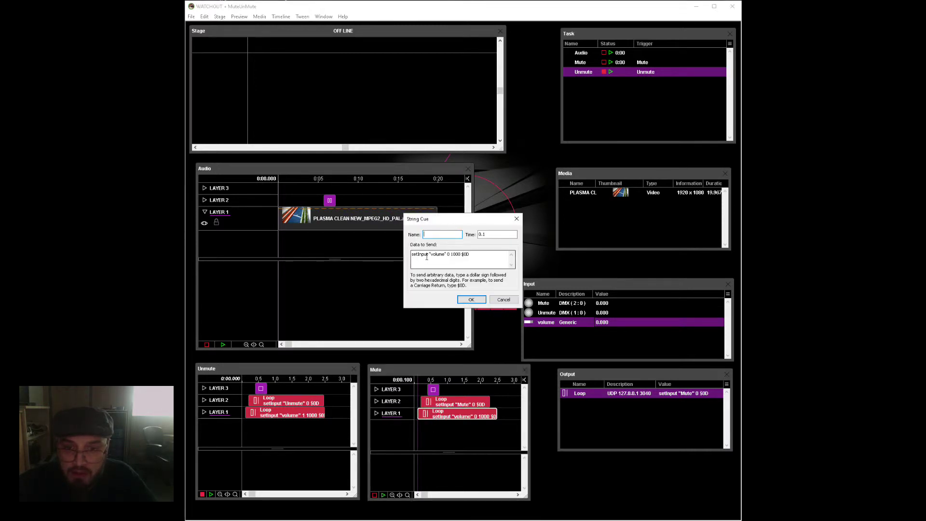
drag(449, 255, 419, 254)
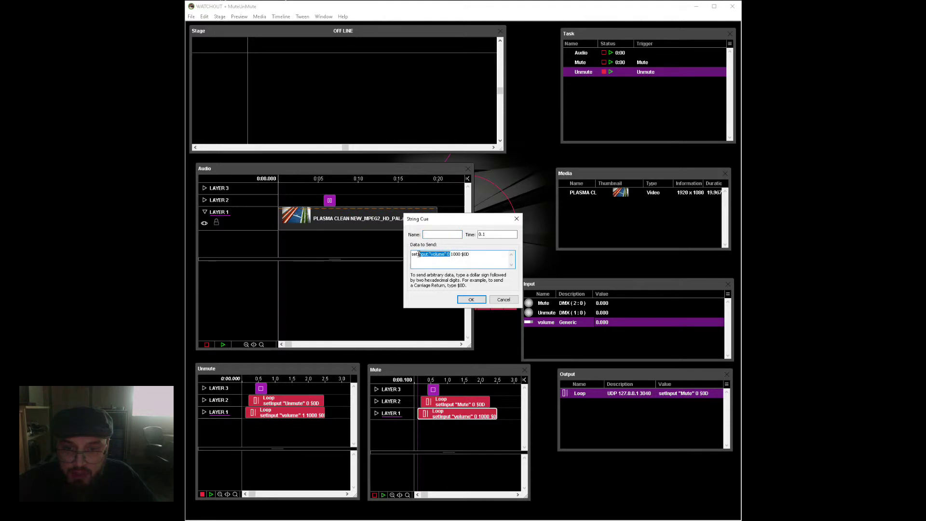
click(438, 257)
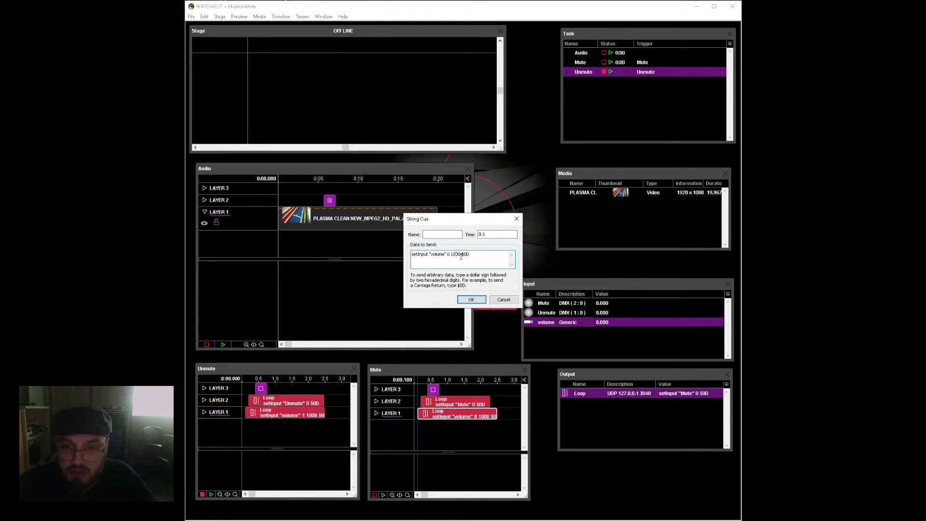
drag(458, 256, 452, 256)
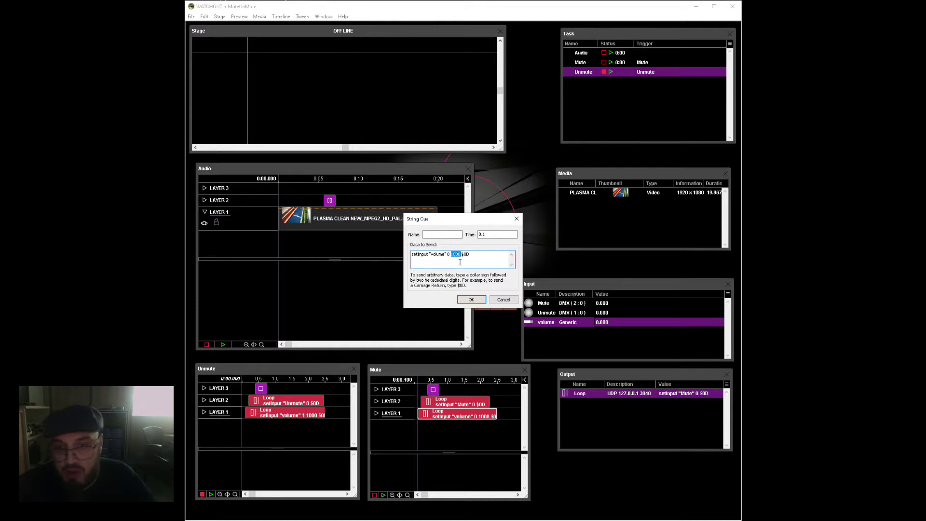
click(464, 264)
click(471, 299)
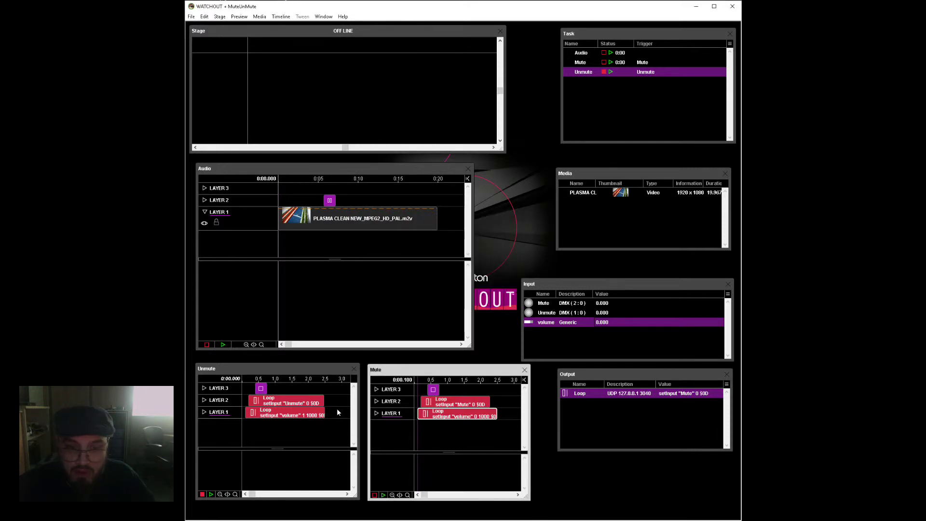
Examine the target value and fade time in the Unmute timeline's volume string cue.
click(303, 414)
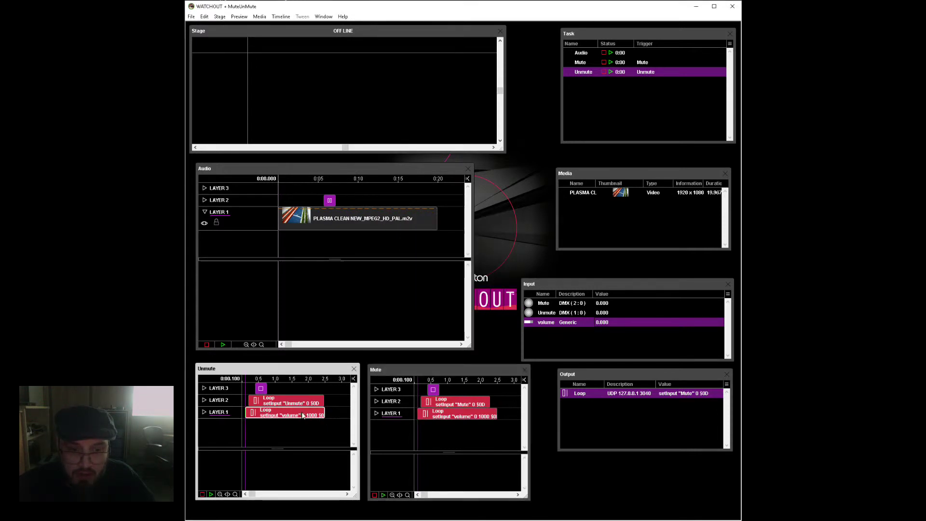
double_click(303, 413)
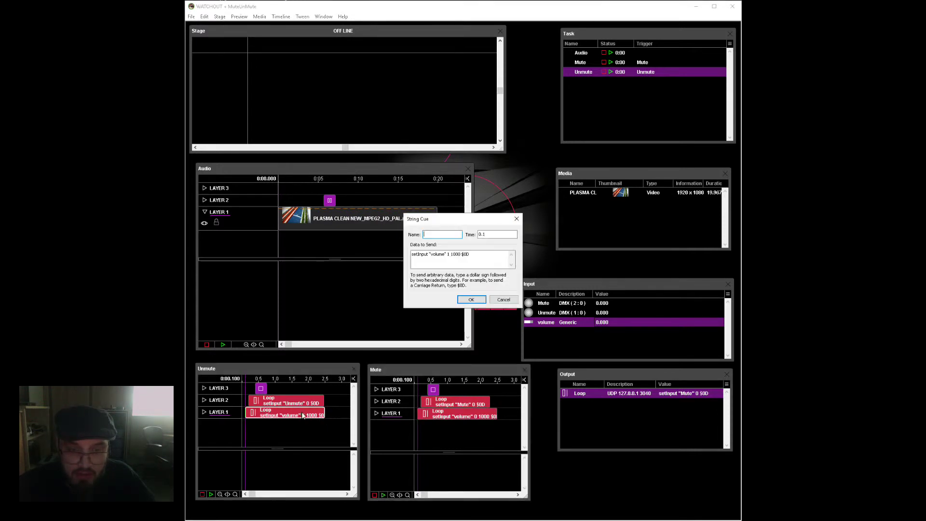
double_click(449, 255)
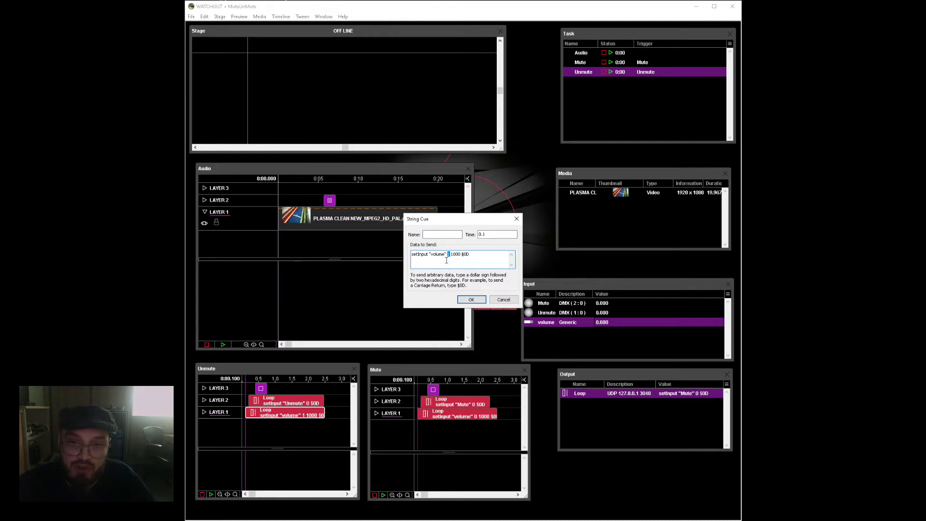
text(0)
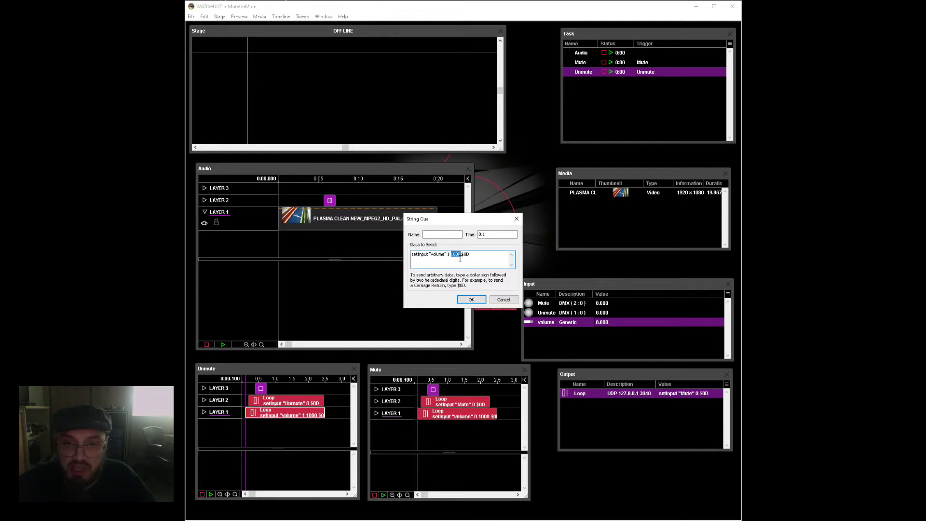
click(472, 301)
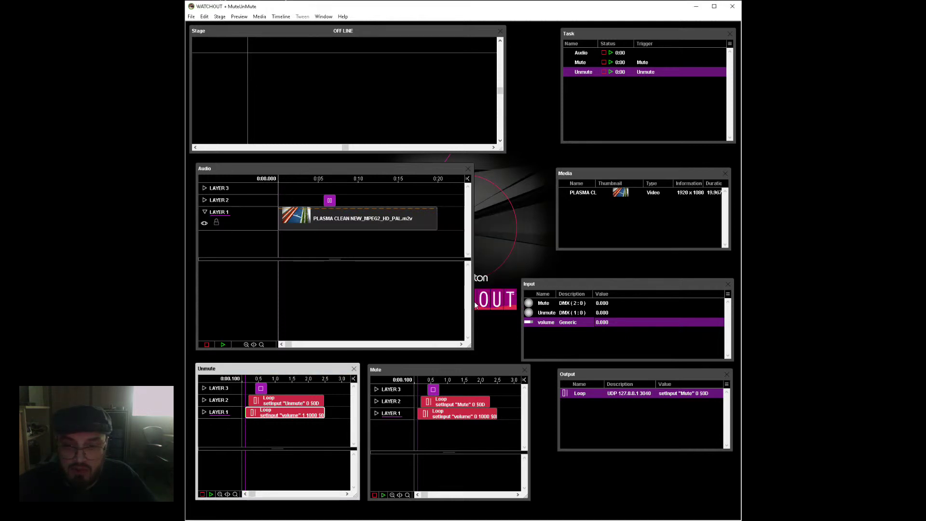
Review the string on the Mute timeline's Layer 2 that resets the Mute input.
click(427, 414)
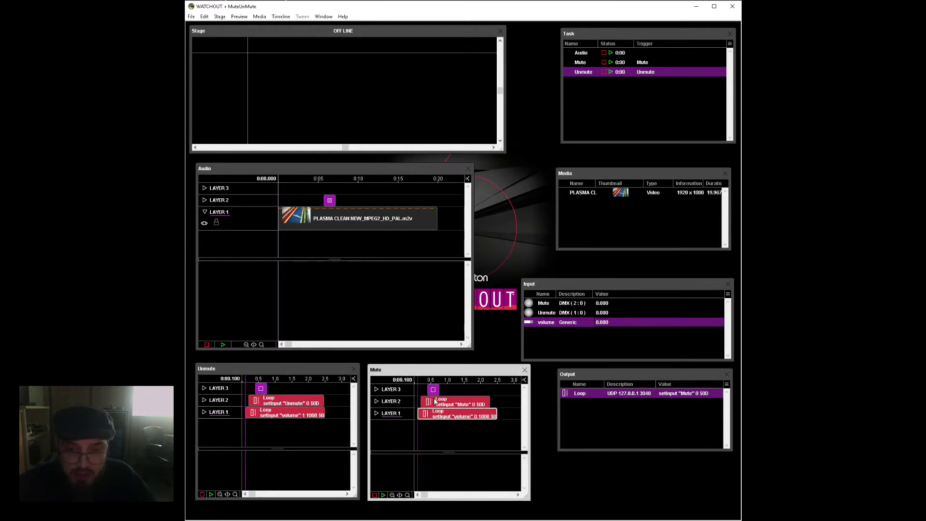
double_click(433, 404)
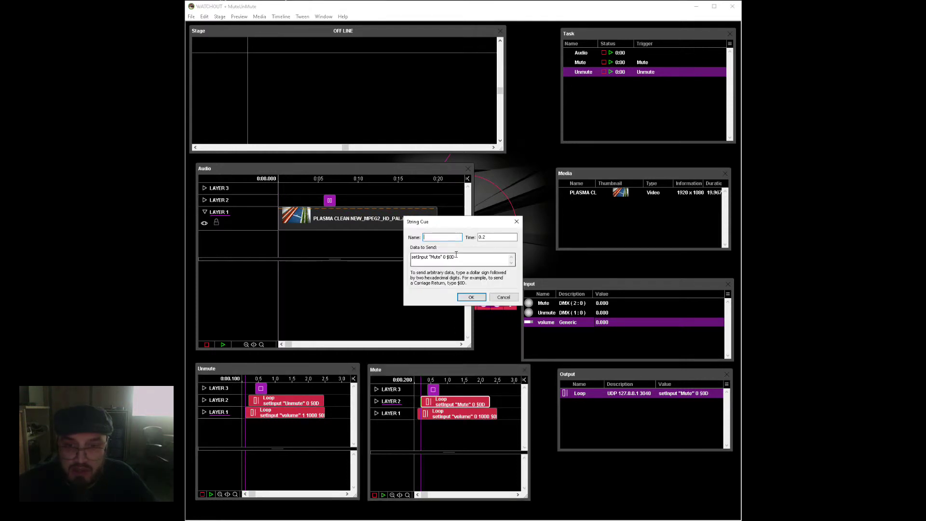
drag(461, 256, 411, 259)
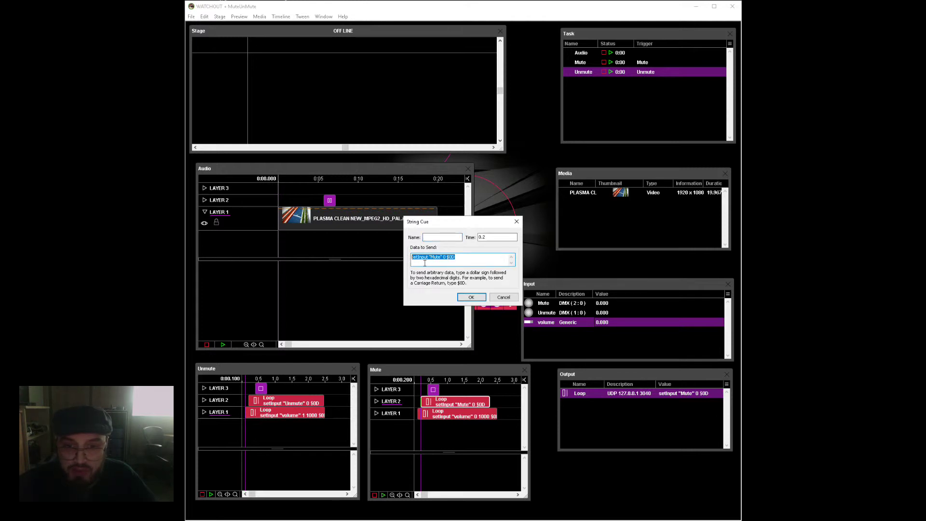
click(426, 263)
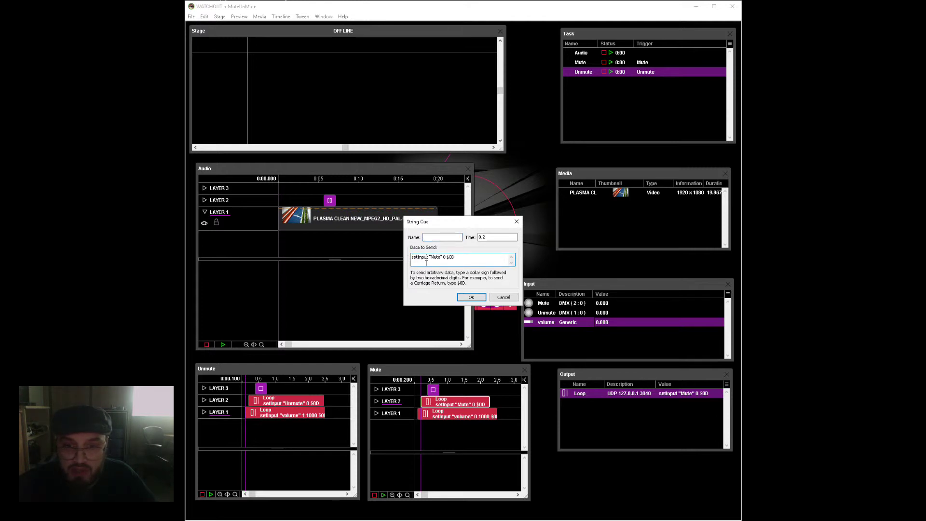
click(549, 305)
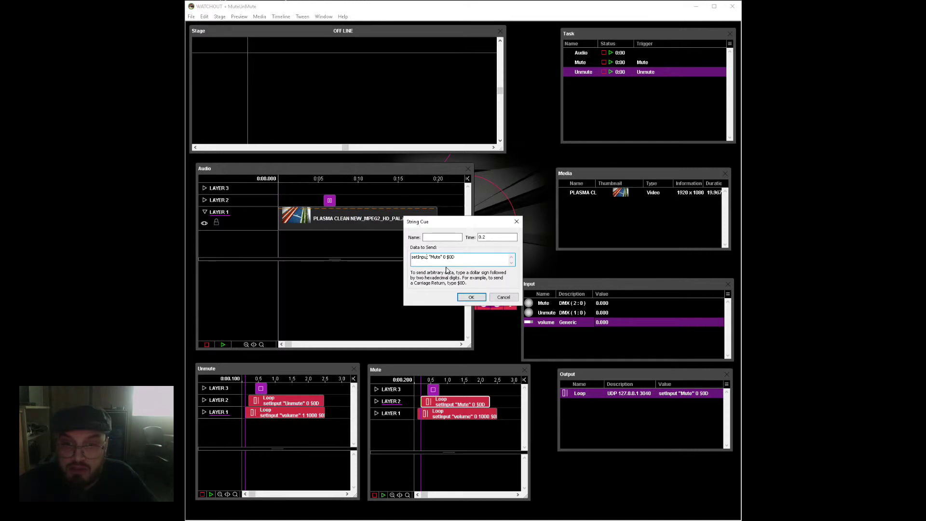
click(471, 297)
Review the string on the Unmute timeline's Layer 2 that resets the Unmute input.
double_click(268, 404)
click(438, 257)
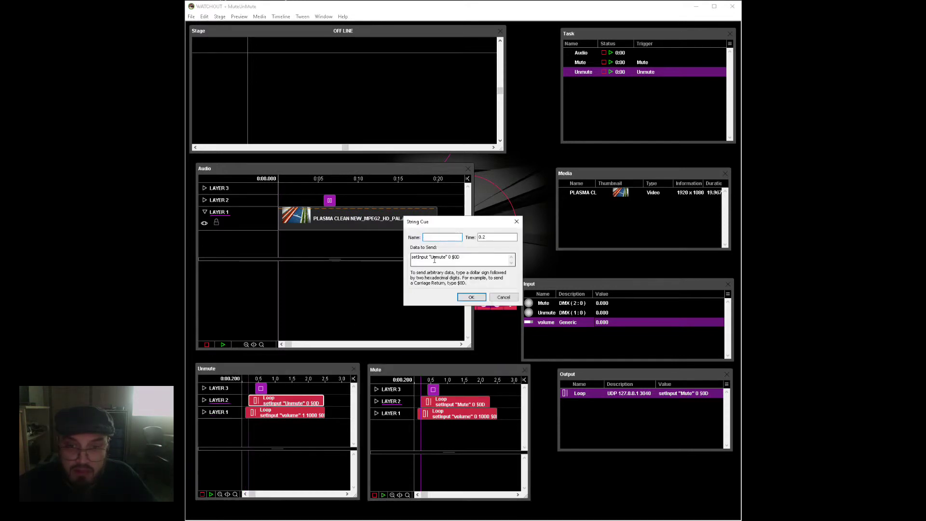
click(467, 297)
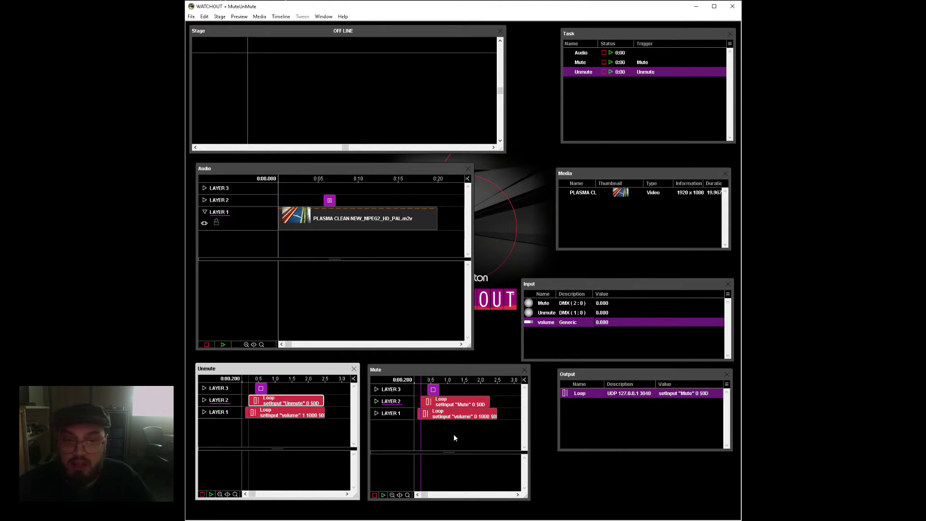
Stop the Unmute and Mute timelines, and play the Audio timeline from near its start up to the pause cue.
click(202, 493)
click(374, 495)
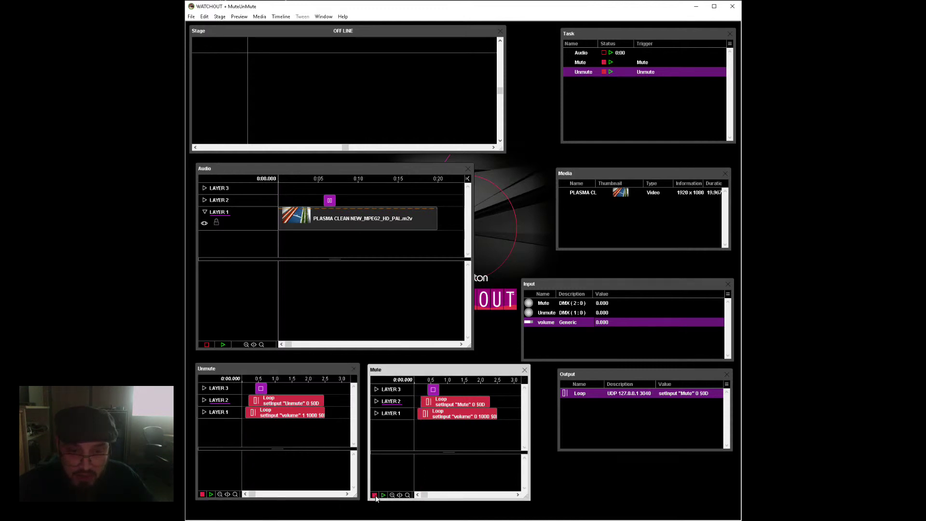
click(294, 178)
key(space)
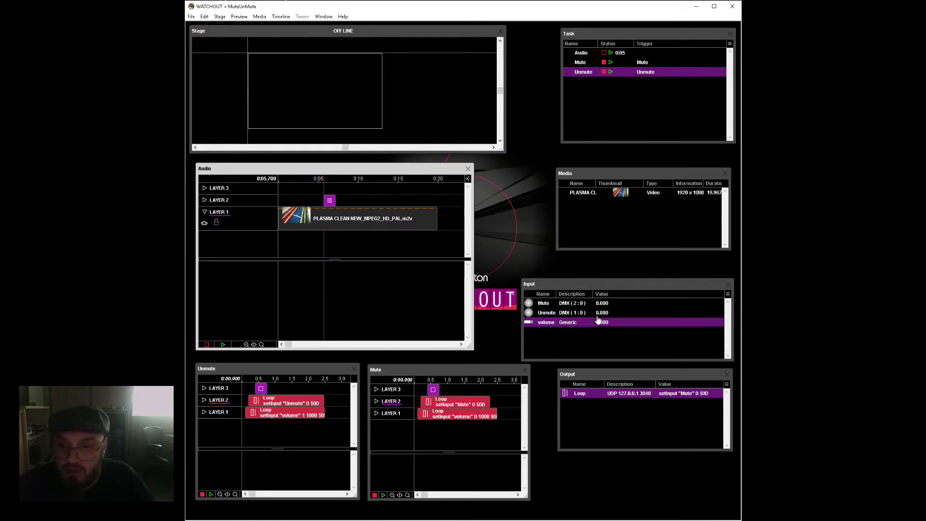
Raise the Unmute input's value several times to trigger the Unmute timeline and fade the video cue in.
click(654, 318)
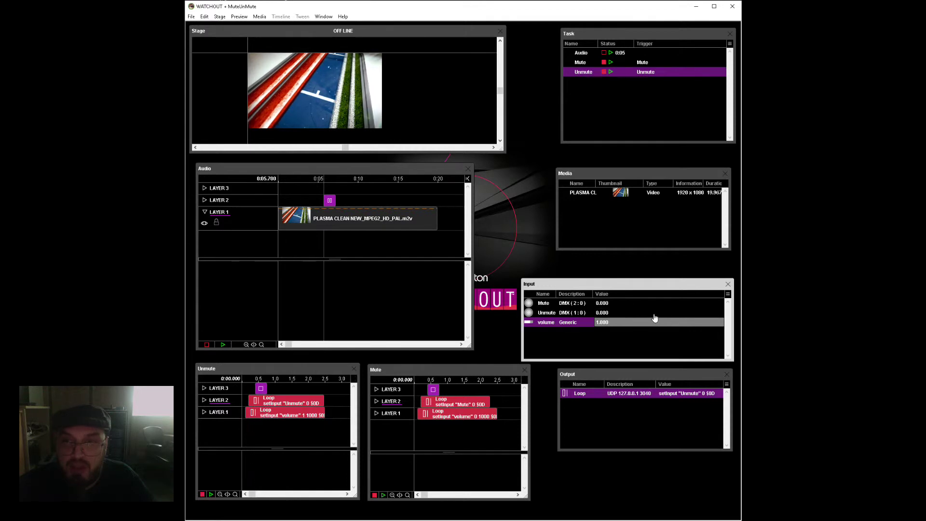
click(654, 317)
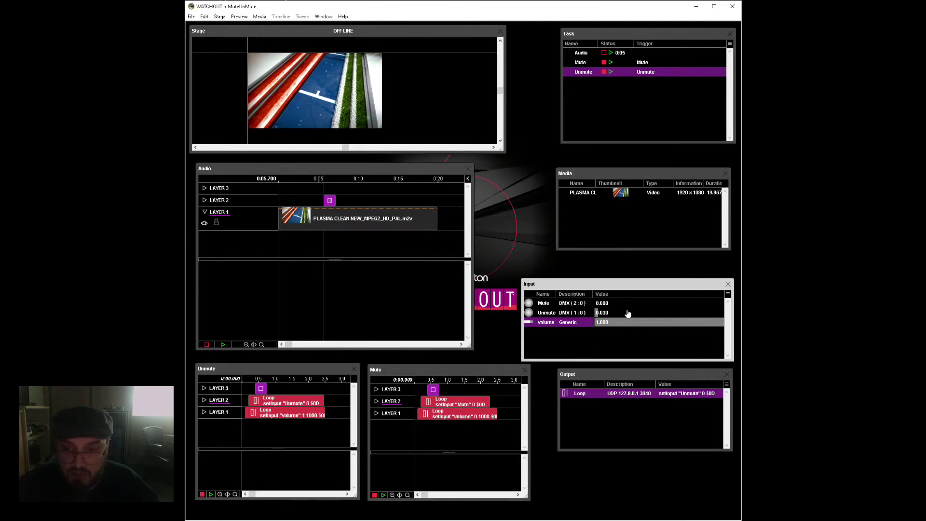
drag(626, 312, 650, 313)
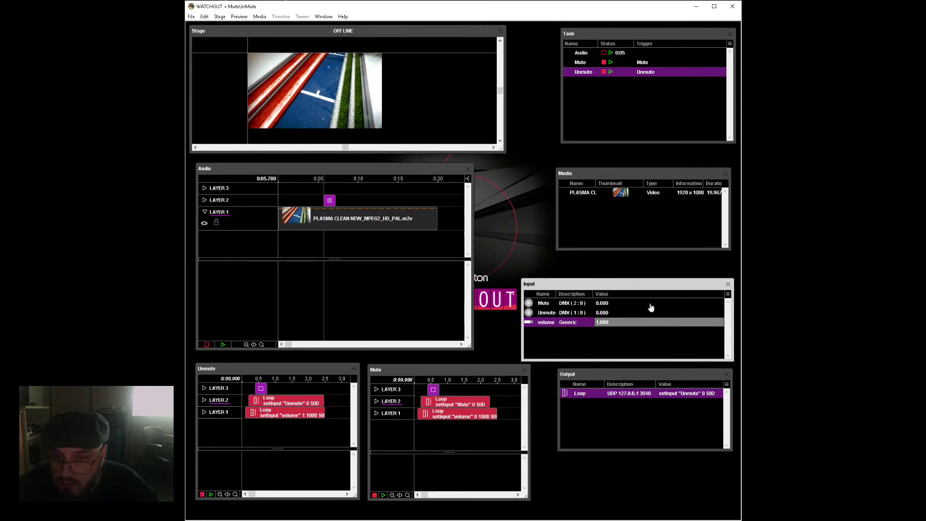
Alternately raise the Mute and Unmute input values to fade the video cue out and back in.
click(651, 306)
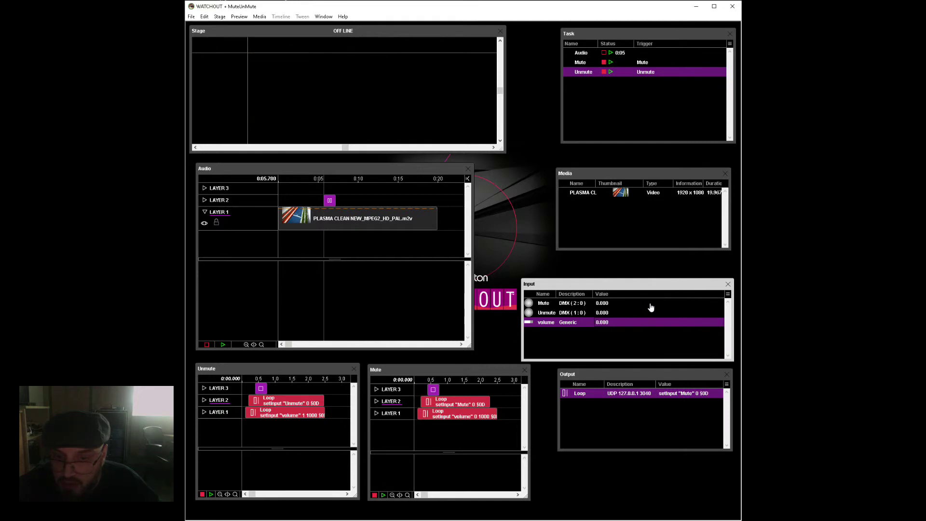
click(651, 306)
click(650, 313)
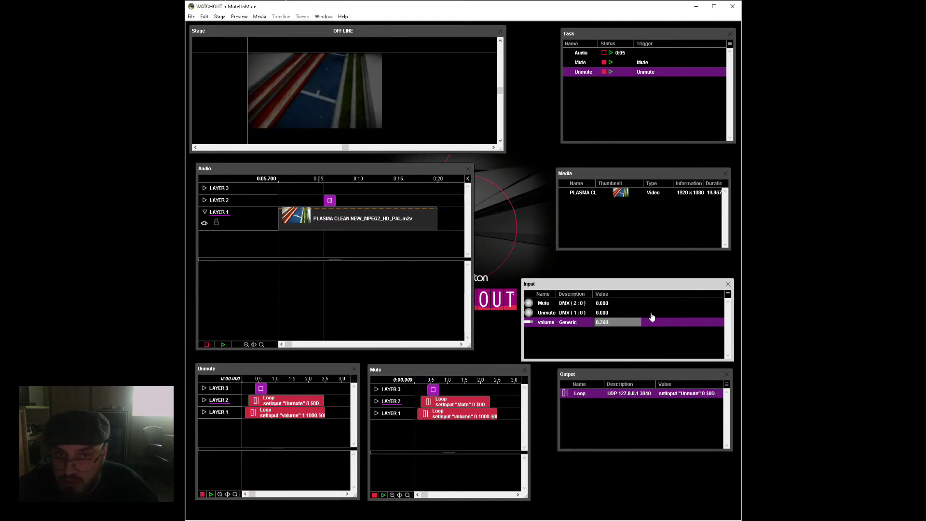
click(653, 304)
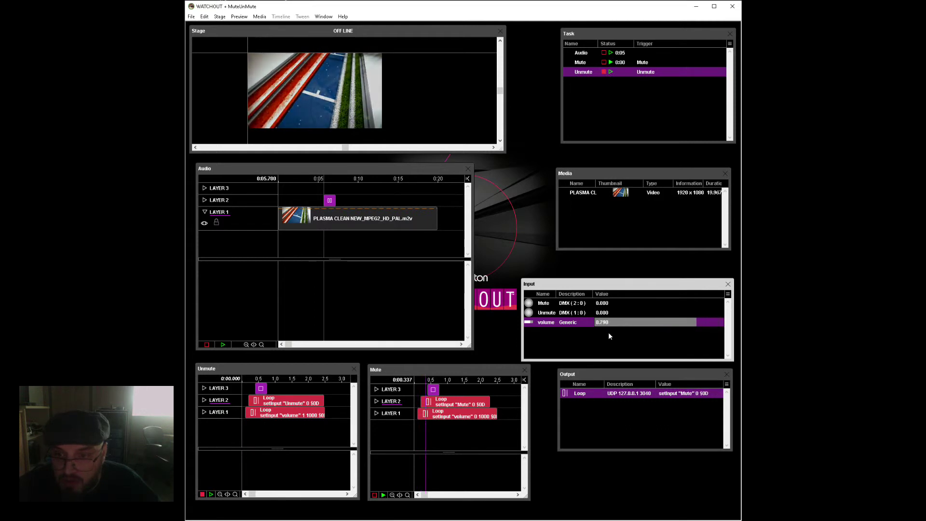
click(644, 313)
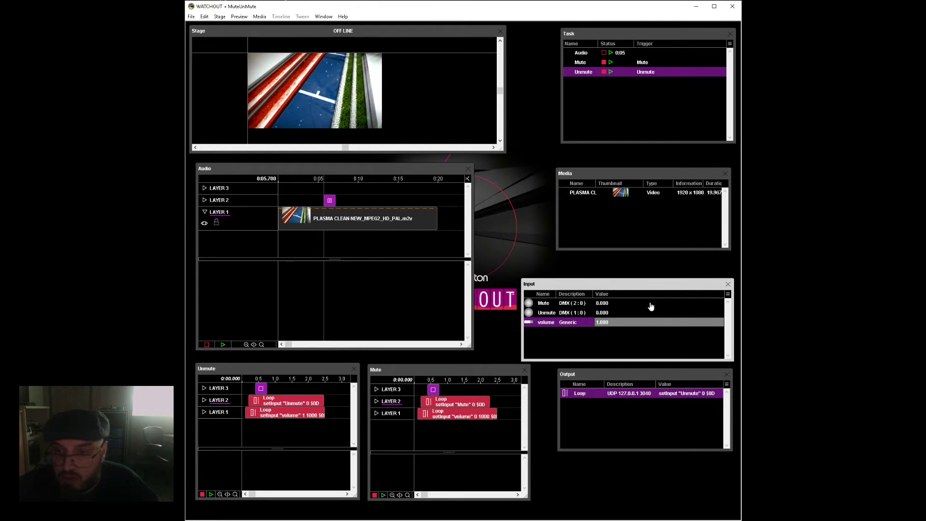
Raise the Mute input to fade the video cue out, and remove the 1000 fade time from the Mute timeline's volume string.
click(650, 305)
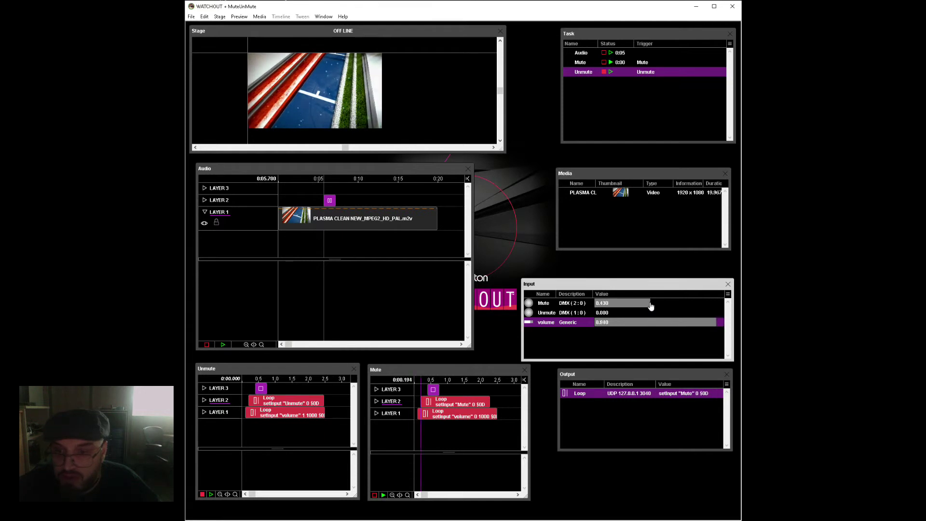
double_click(450, 416)
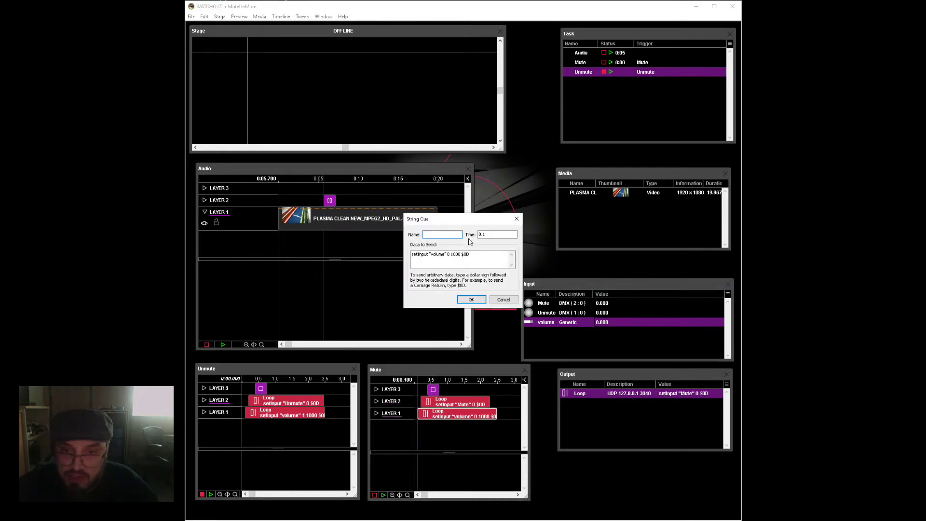
drag(460, 257, 452, 257)
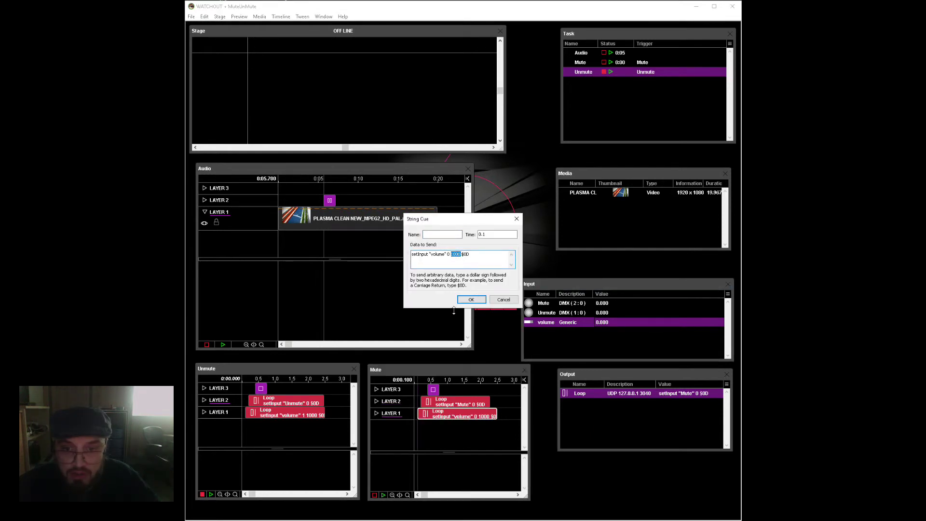
click(471, 299)
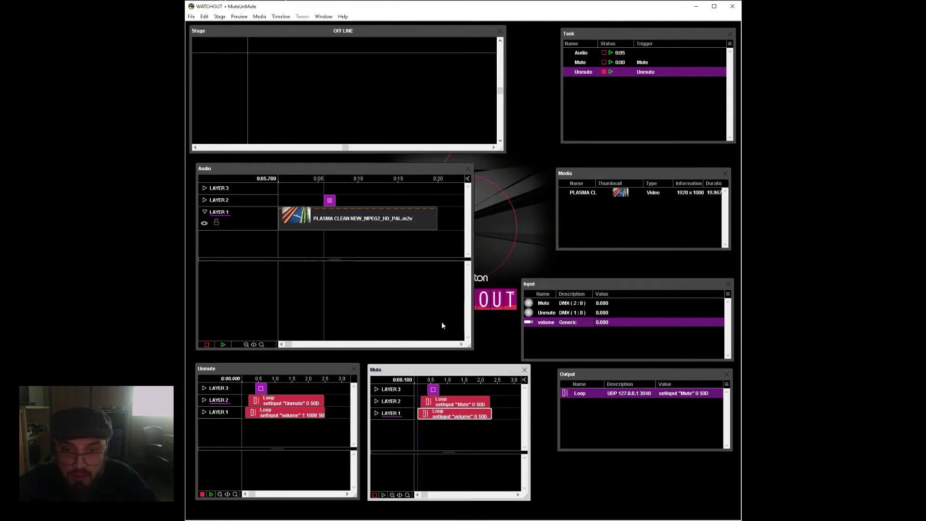
Remove the 1000 fade time from the Unmute timeline's volume string so it reads setInput "volume" 1 $0D.
double_click(305, 410)
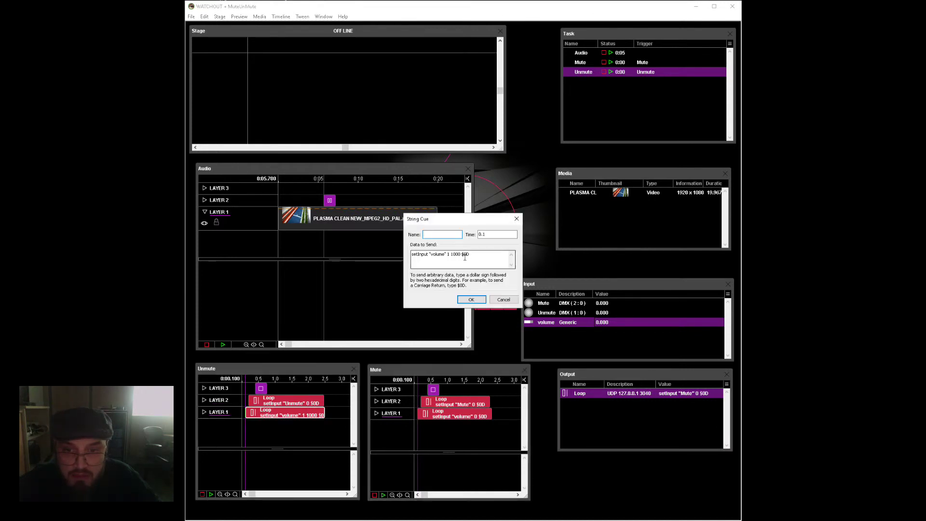
double_click(461, 256)
text(1)
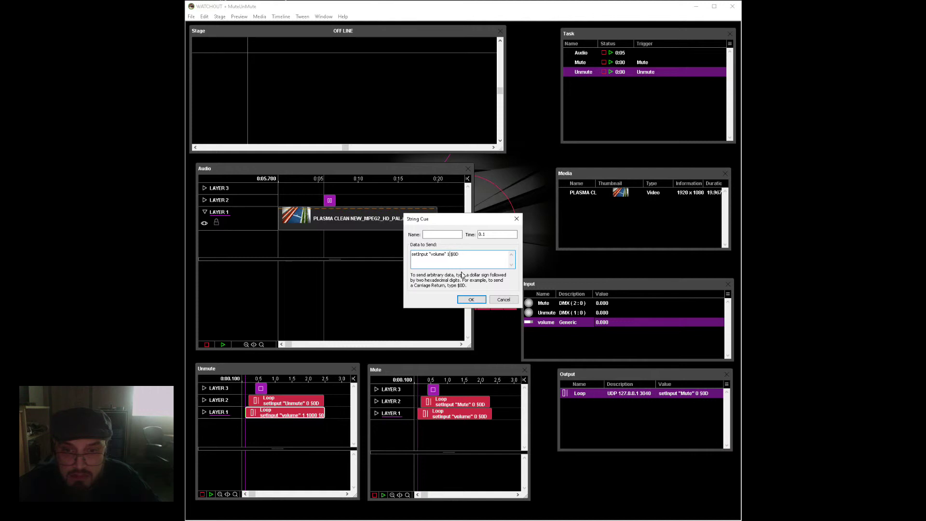
click(471, 300)
Stop the Unmute and Mute timelines so their triggers can fire with the shortened volume strings.
click(632, 315)
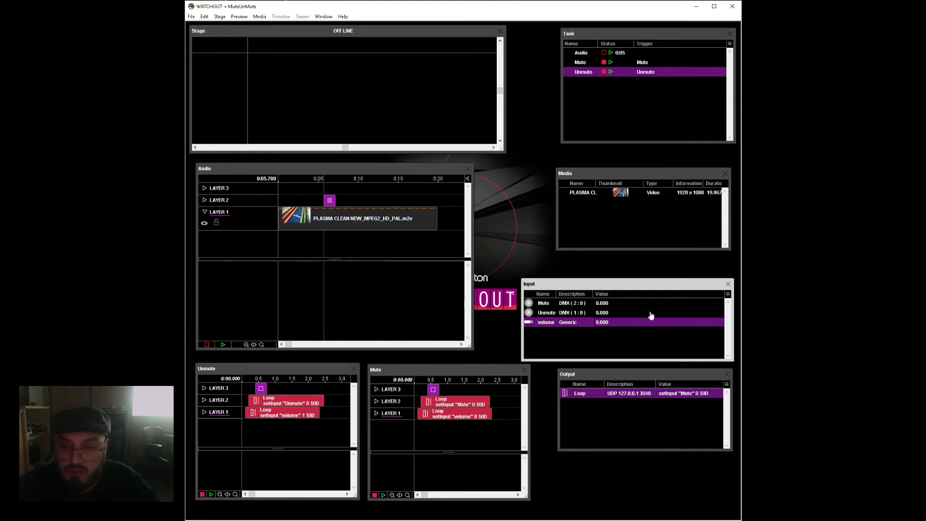
click(603, 71)
click(603, 63)
click(603, 71)
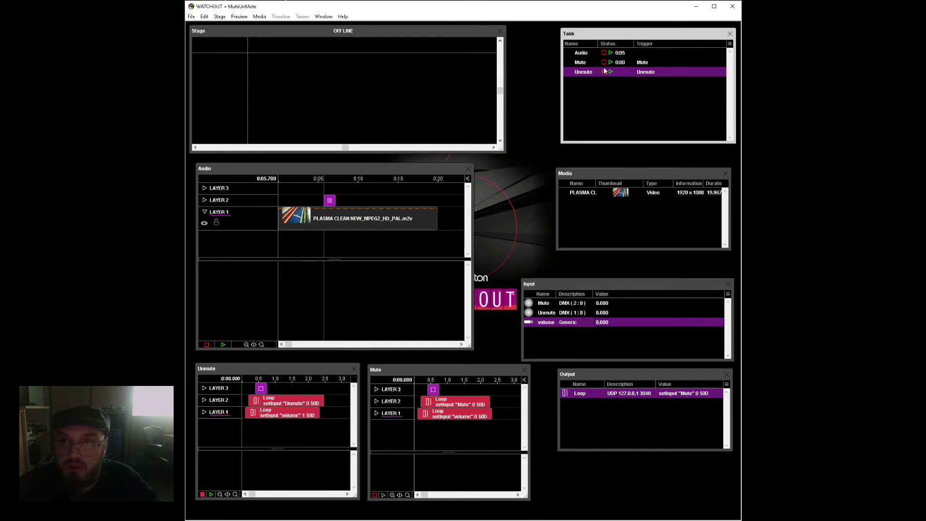
click(604, 62)
Alternately raise the Unmute and Mute input values to switch the video cue in and out without the fade time.
click(634, 320)
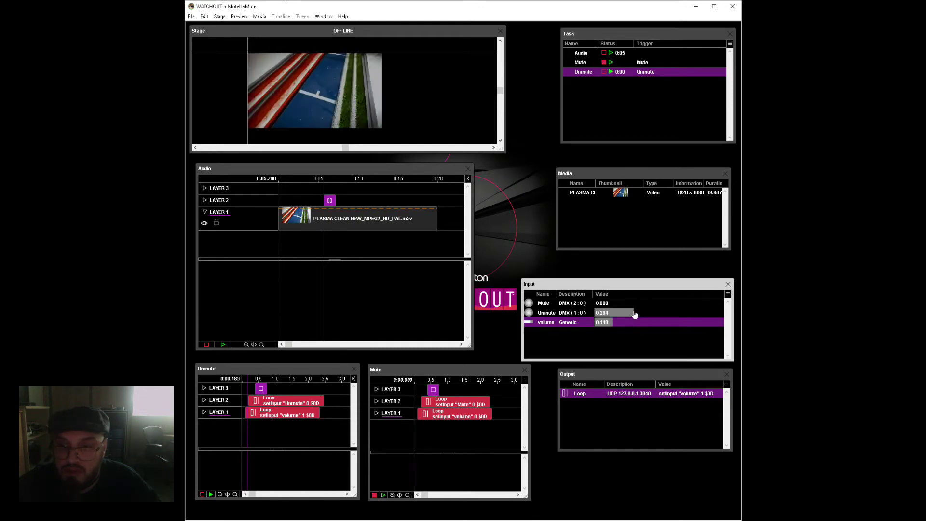
click(639, 306)
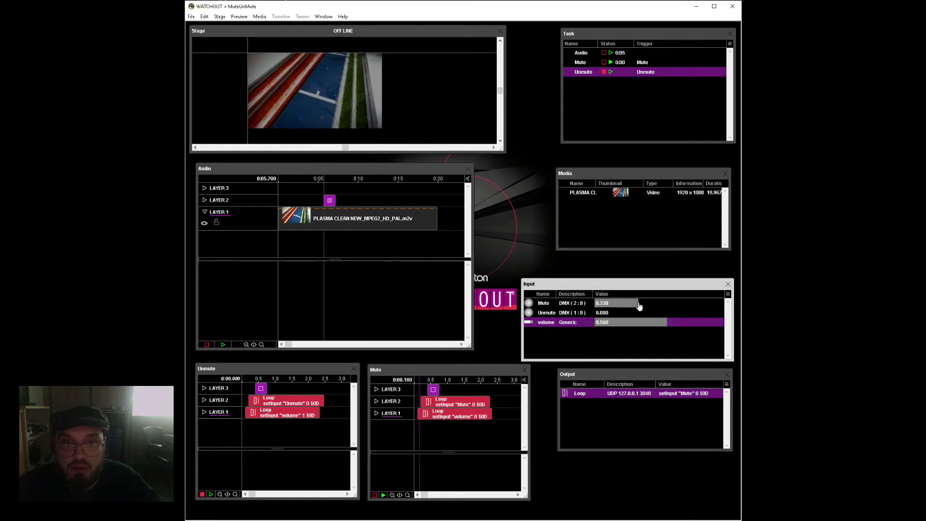
click(638, 316)
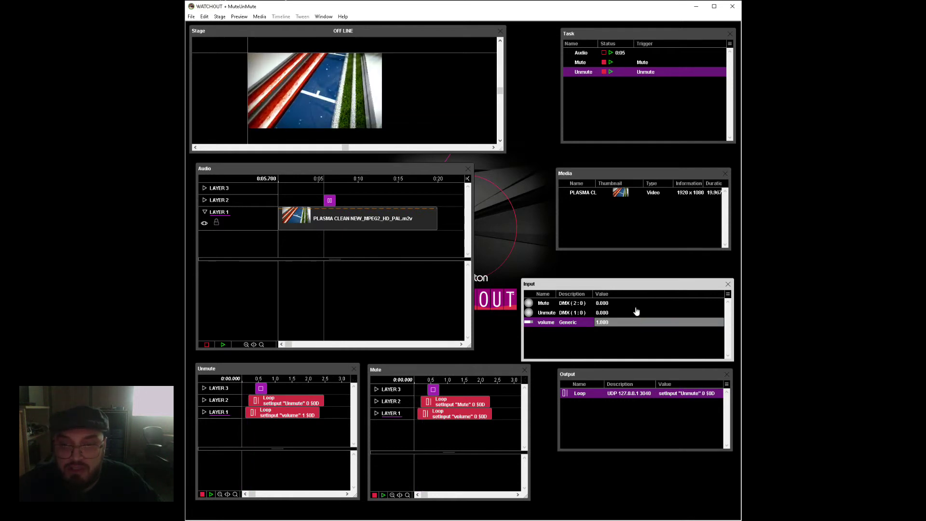
click(634, 304)
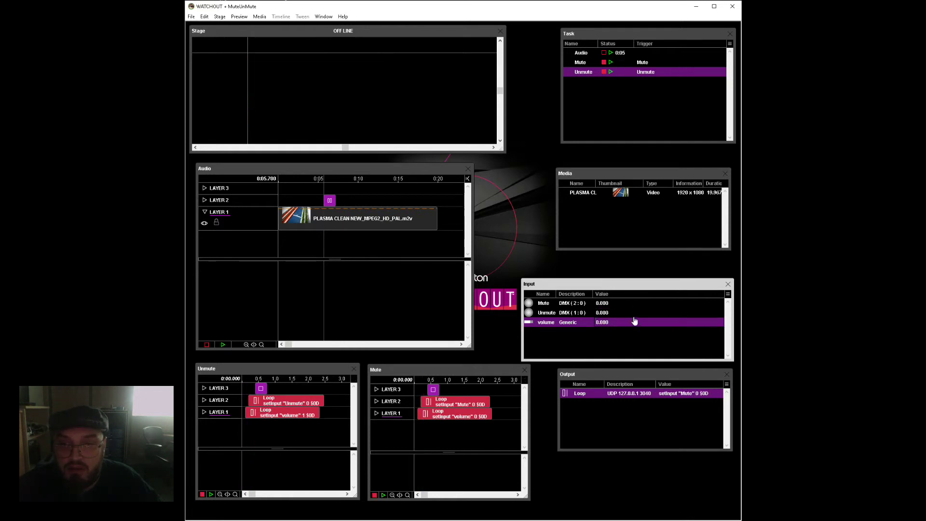
click(634, 312)
Add the 1000 fade time back to the Mute timeline's volume string so it reads setInput "volume" 0 1000 $0D.
click(444, 416)
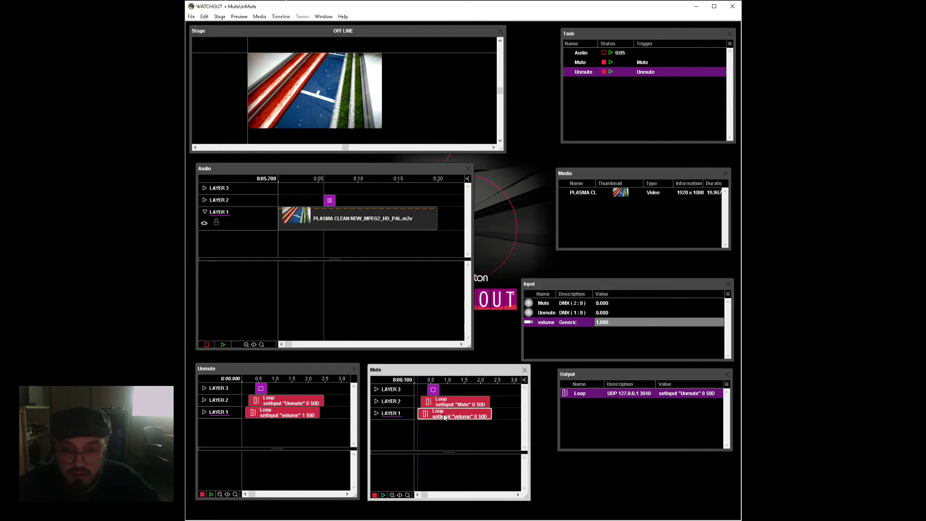
double_click(444, 416)
click(453, 261)
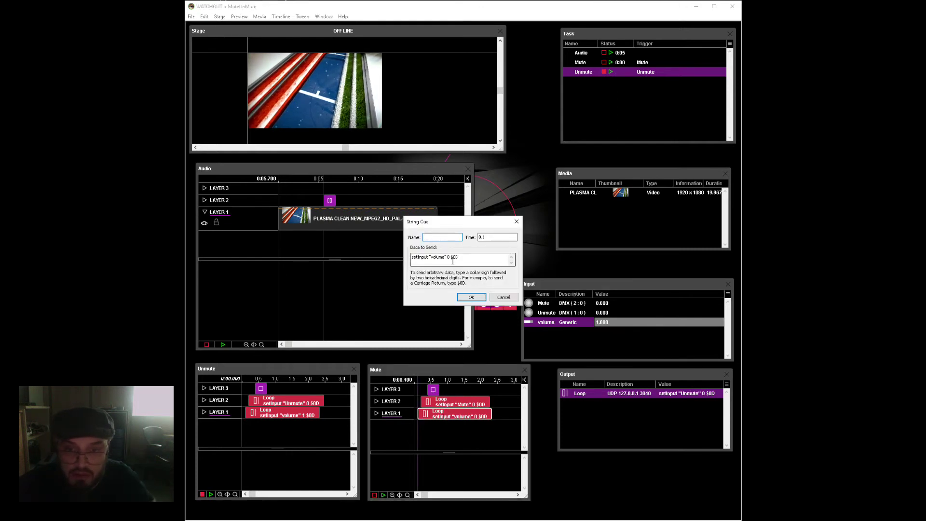
click(452, 260)
text(10)
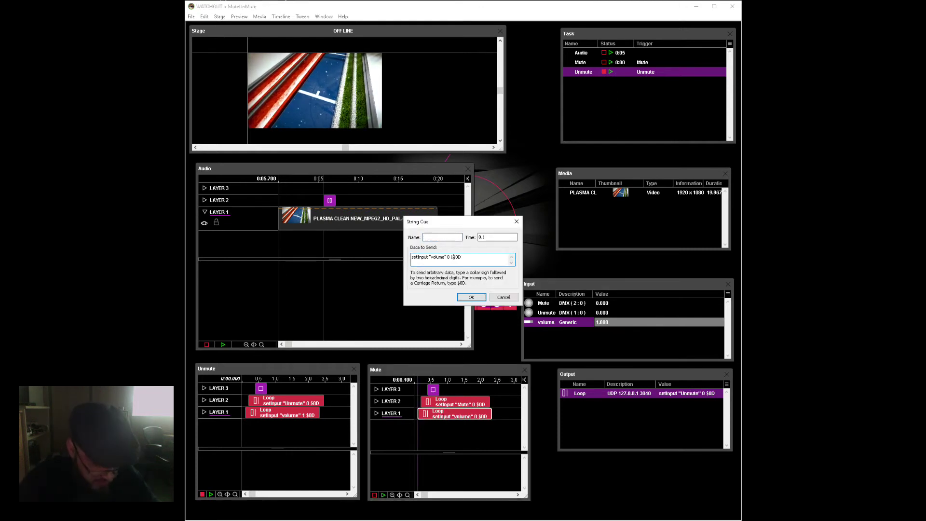
text(00)
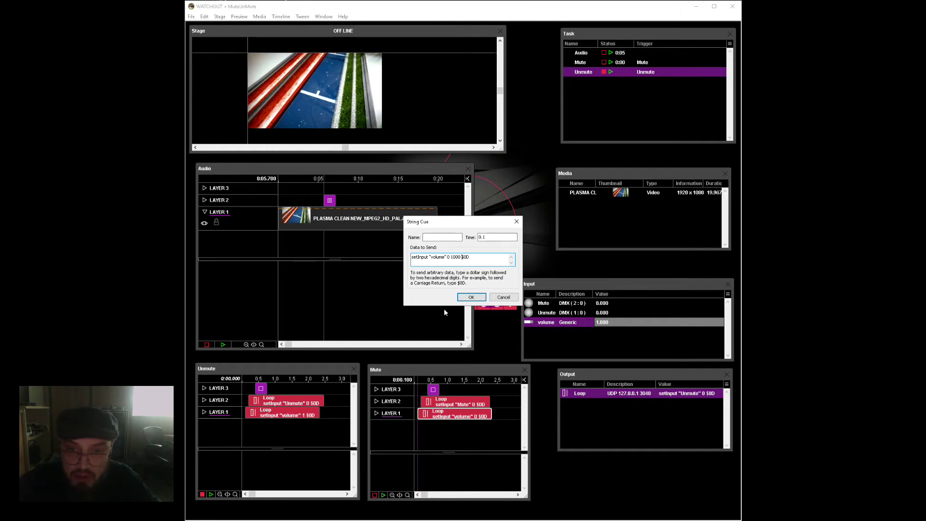
click(466, 297)
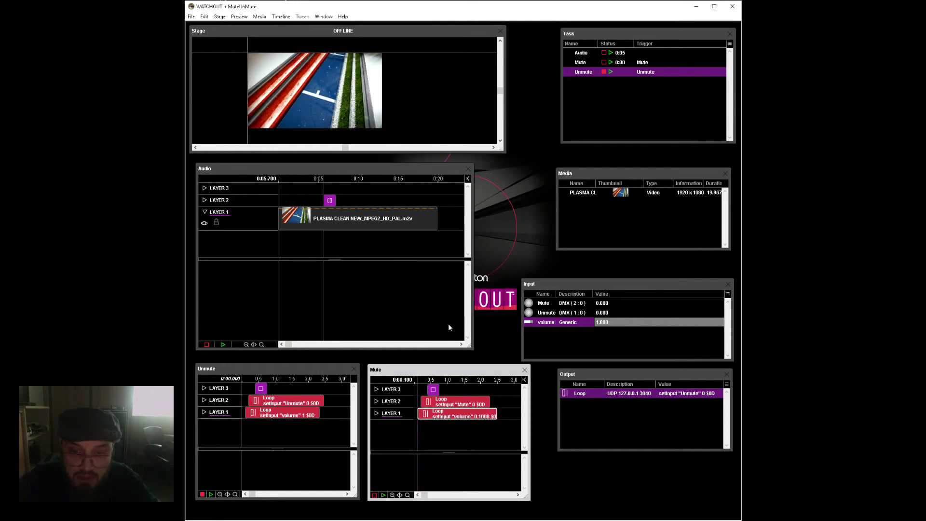
Add the 1000 fade time back to the Unmute timeline's volume string so it reads setInput "volume" 1 1000 $0D.
click(287, 413)
double_click(288, 414)
click(449, 257)
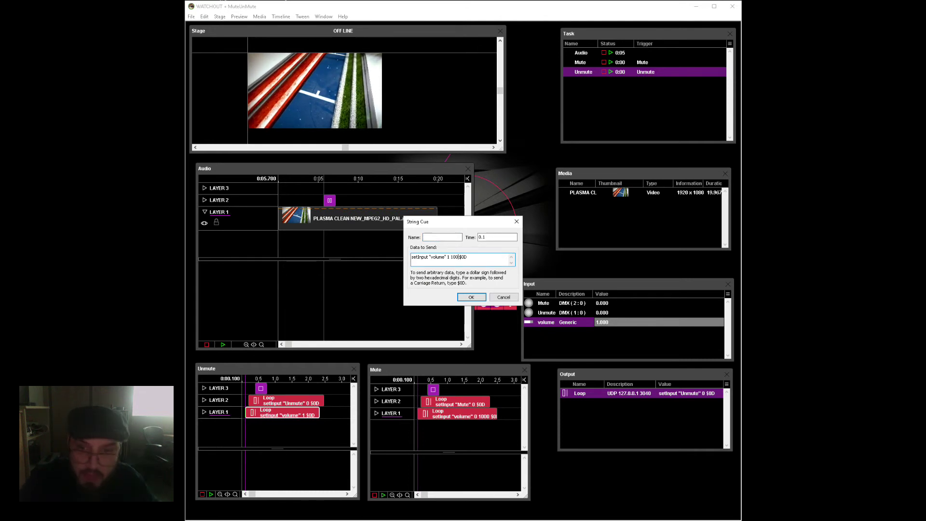
text(1000)
click(471, 297)
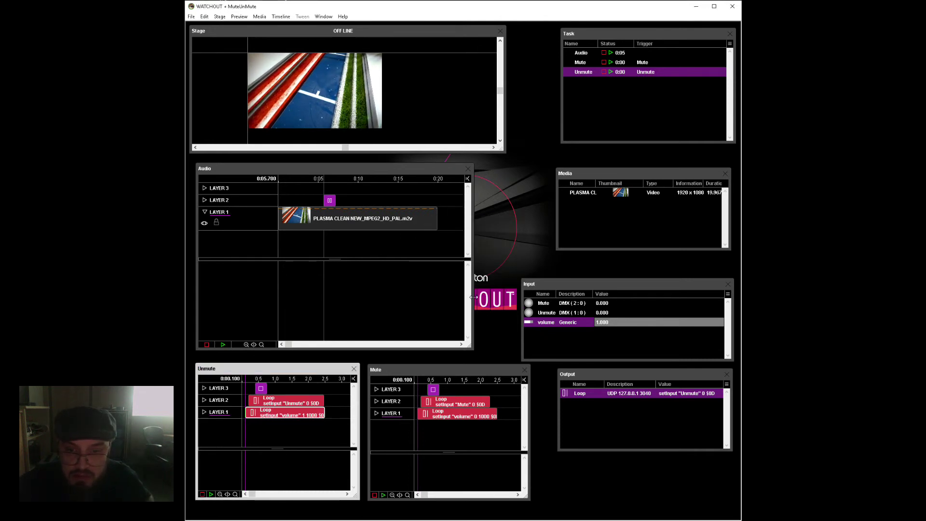
Stop both the Unmute and Mute auxiliary timelines.
click(202, 494)
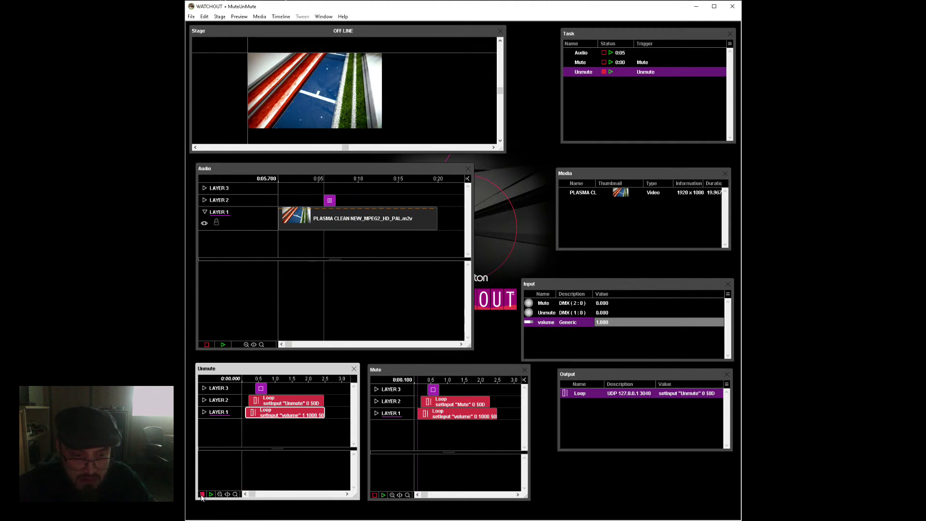
click(375, 495)
click(601, 72)
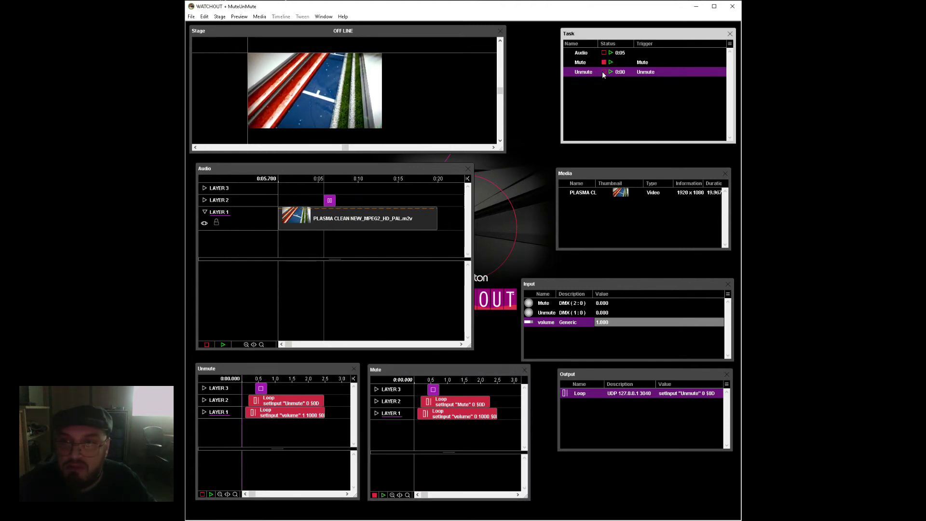
click(603, 62)
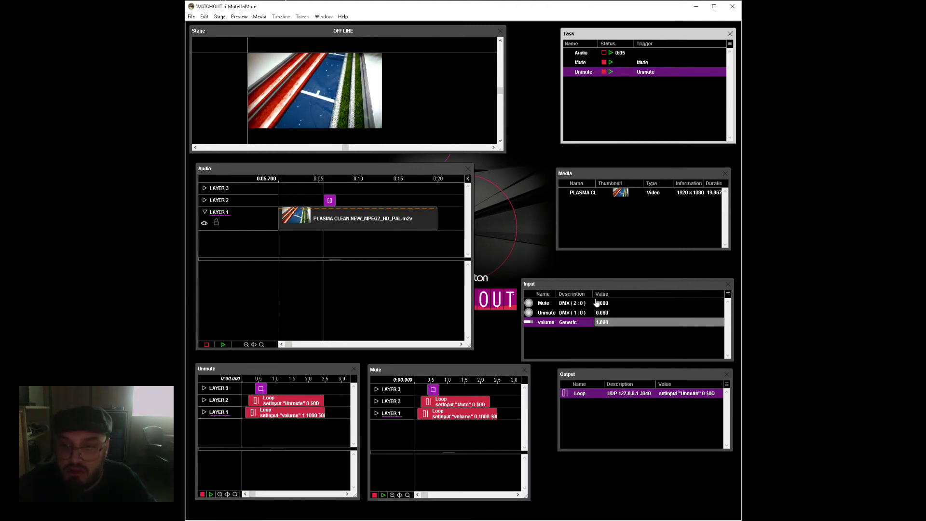
Raise the Unmute, Mute and again the Unmute input values to test the video cue's timed fades.
click(625, 314)
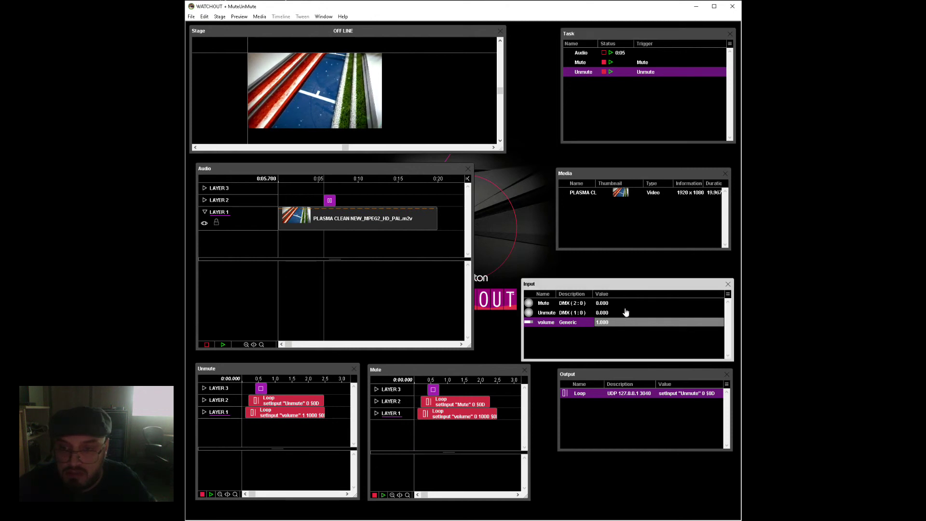
click(628, 304)
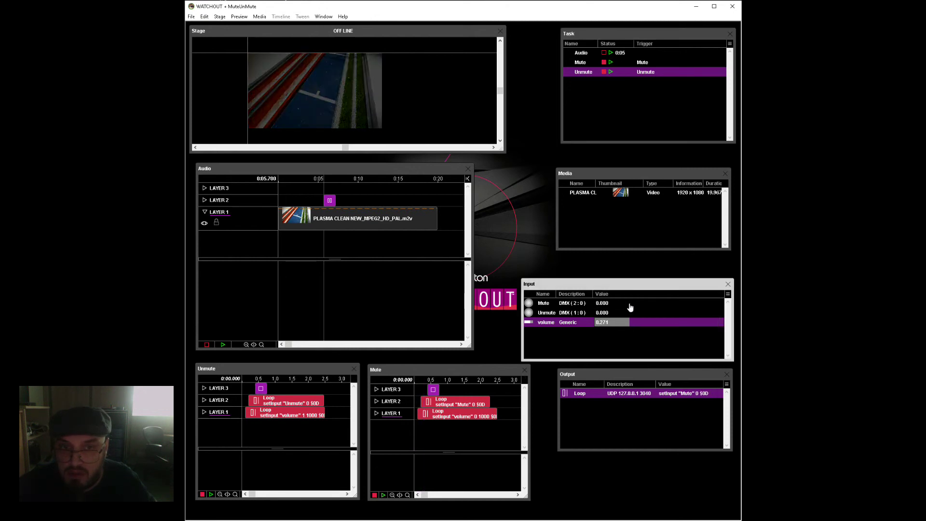
click(637, 314)
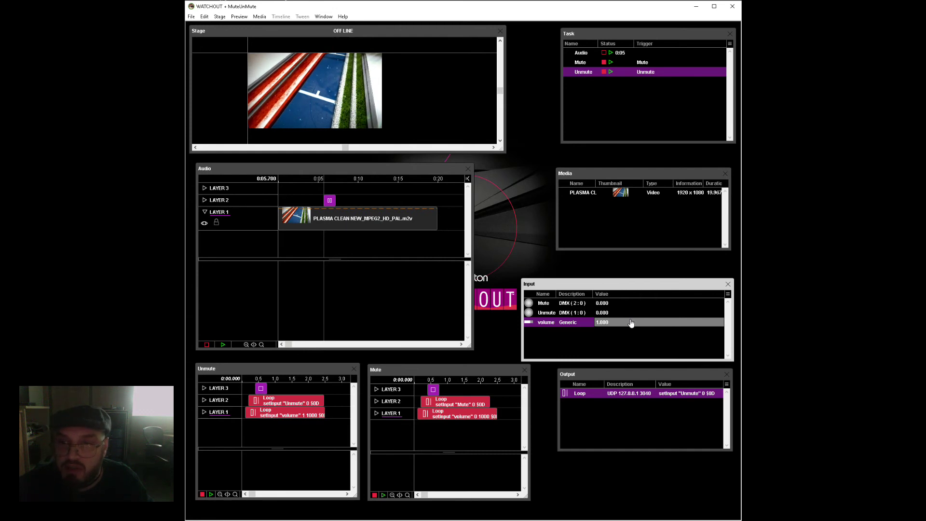
Review the formula governing the opacity of the video cue on the Audio timeline.
click(346, 228)
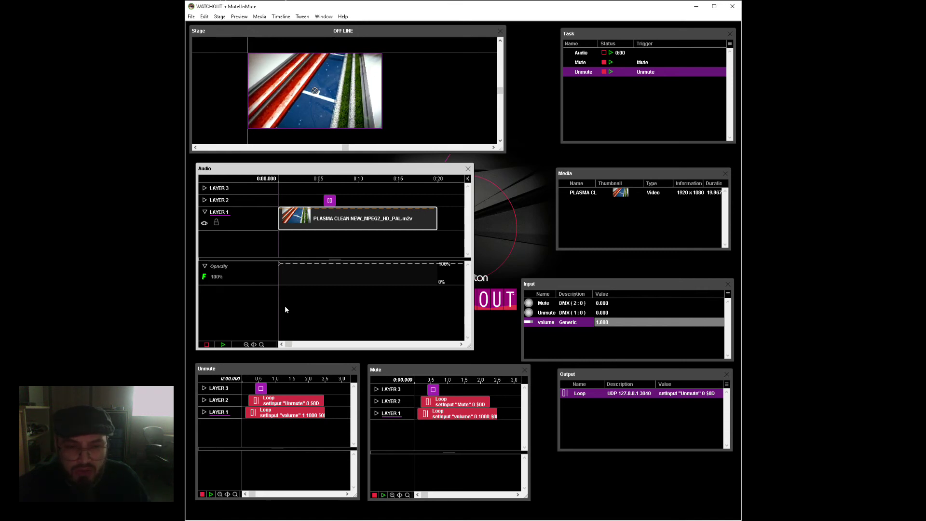
click(205, 277)
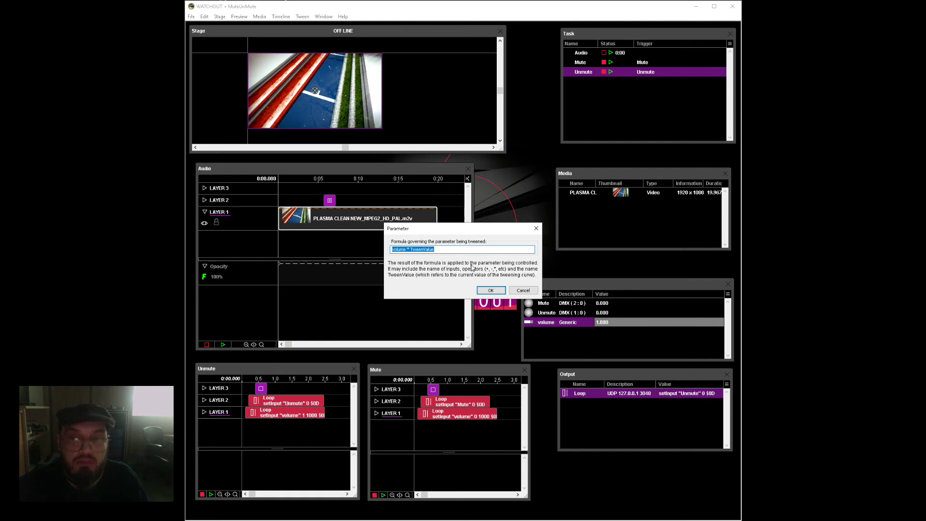
click(491, 291)
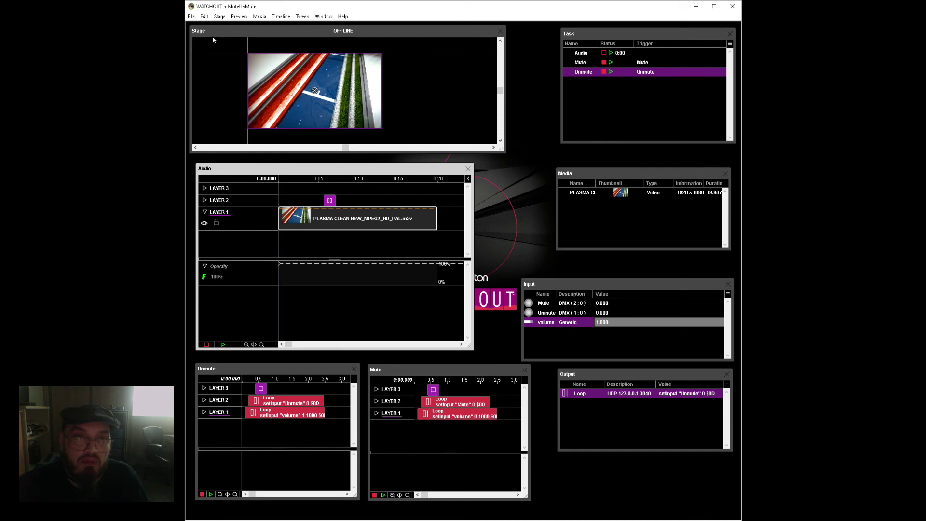
click(218, 17)
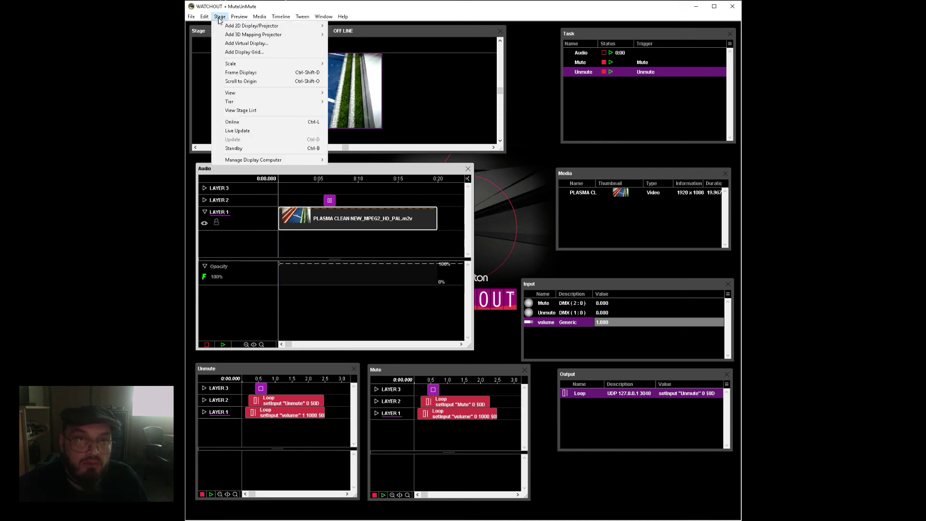
mouse_move(204, 17)
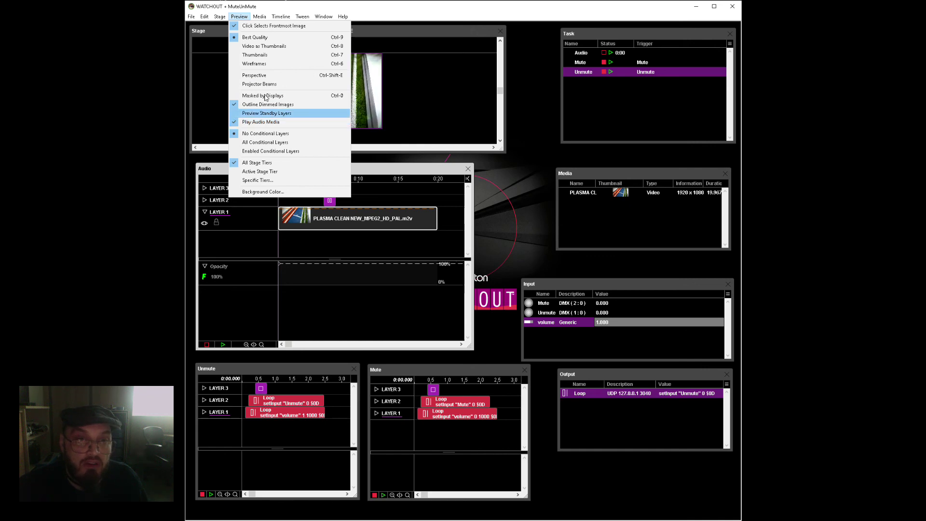
click(397, 8)
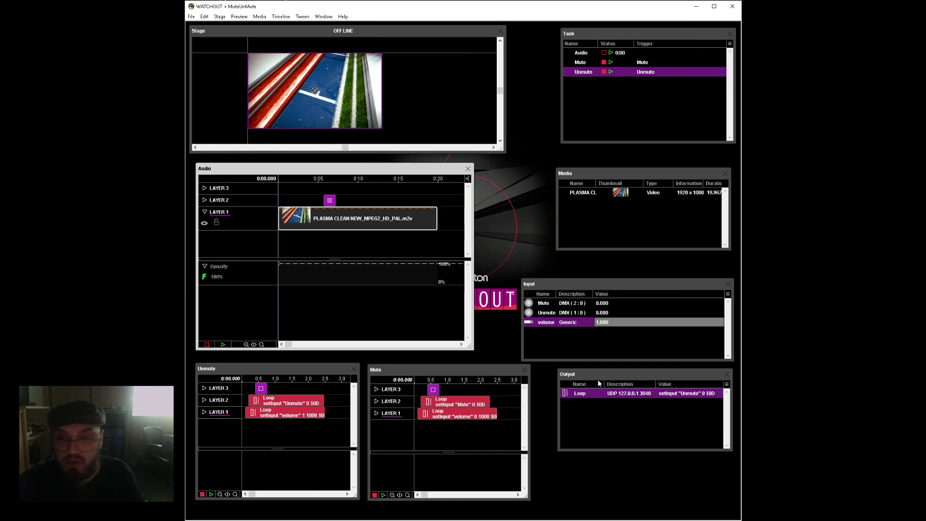